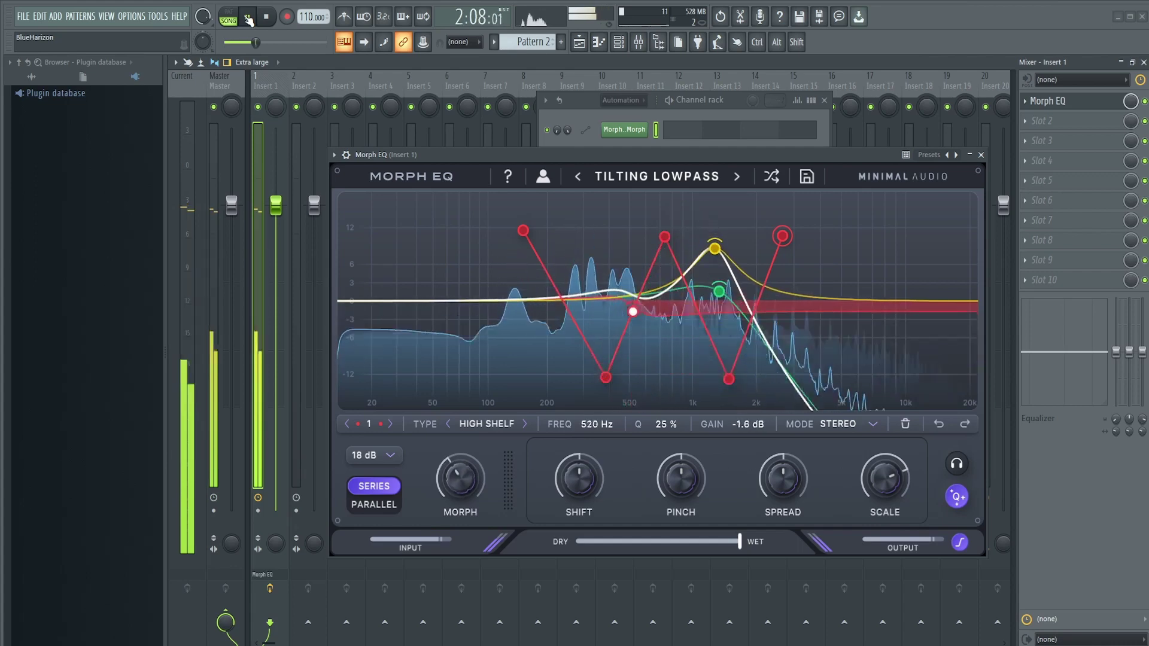
- Show the playlist, move the Morph EQ window down to uncover the Track 2 automation clip, and stop playback
key("F5")
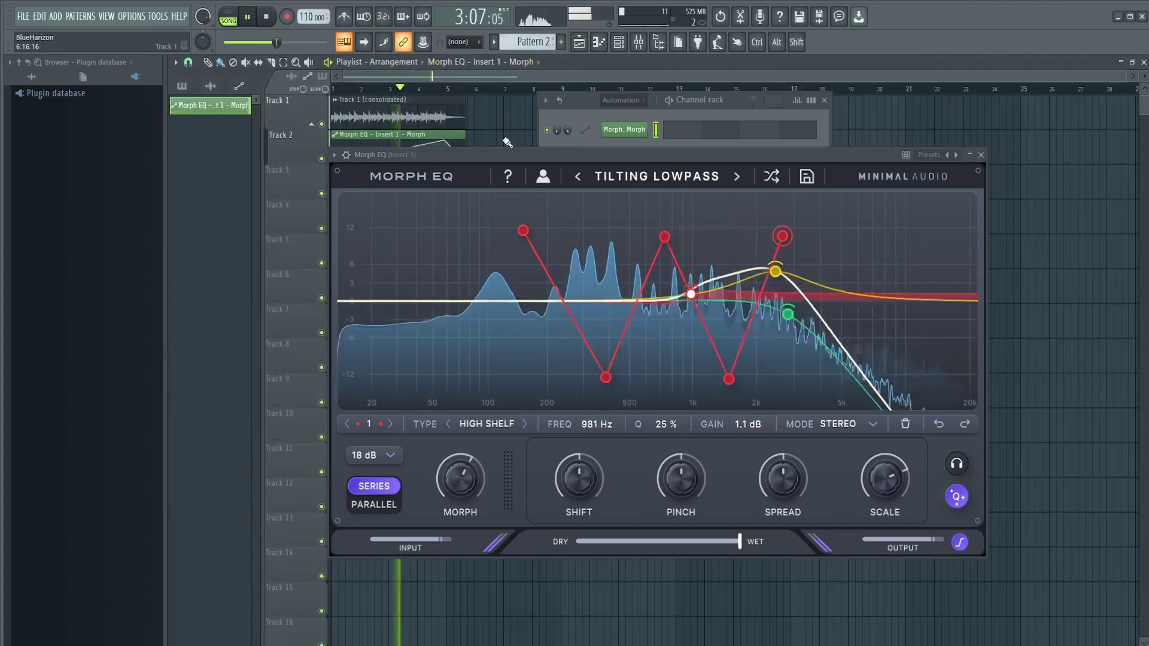
left_click_drag(502, 158, 509, 187)
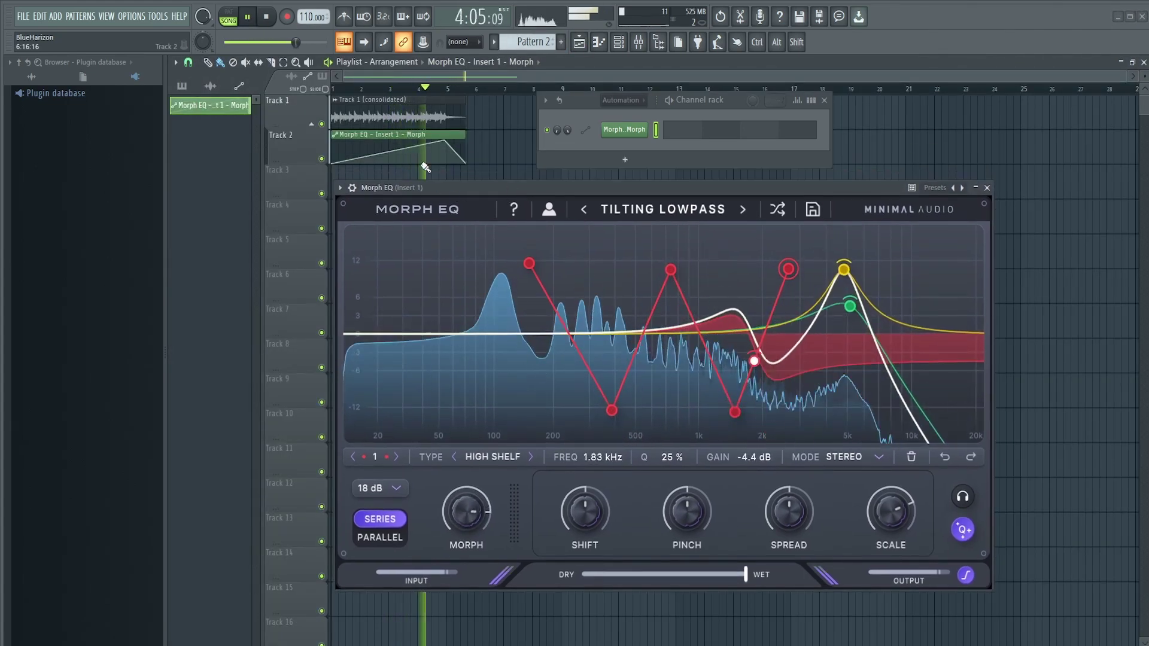
left_click(248, 18)
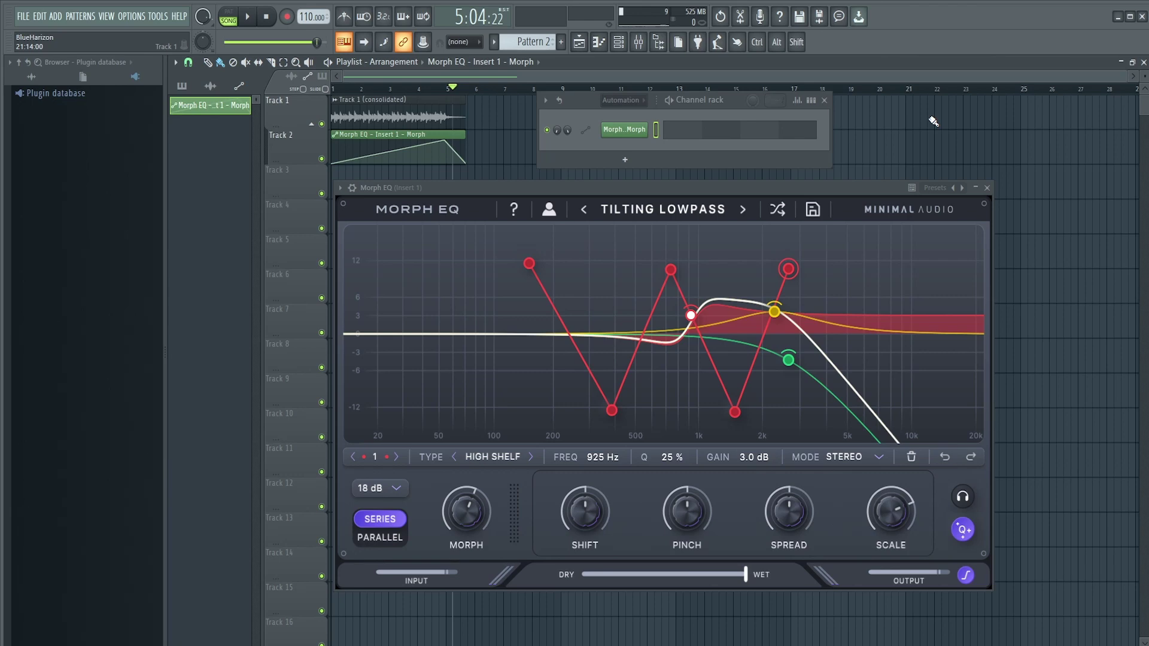
- Reset Morph EQ to the DEFAULT preset and delete its Morph automation clip from both the playlist and the project
left_click(692, 210)
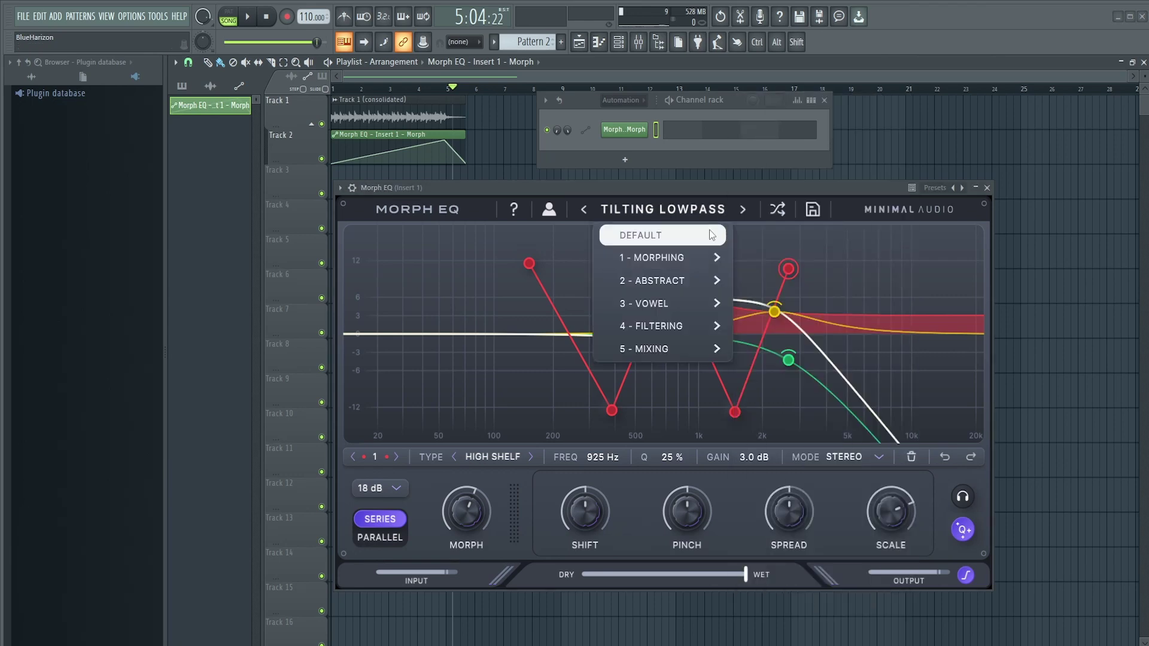
left_click(708, 230)
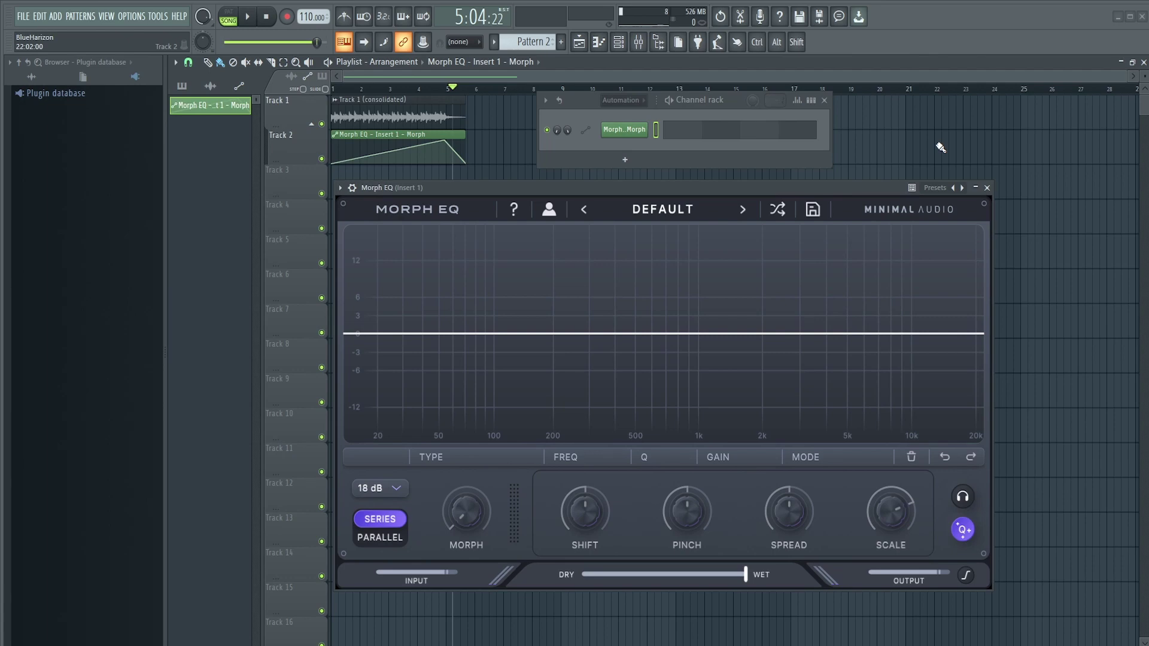
right_click(456, 144)
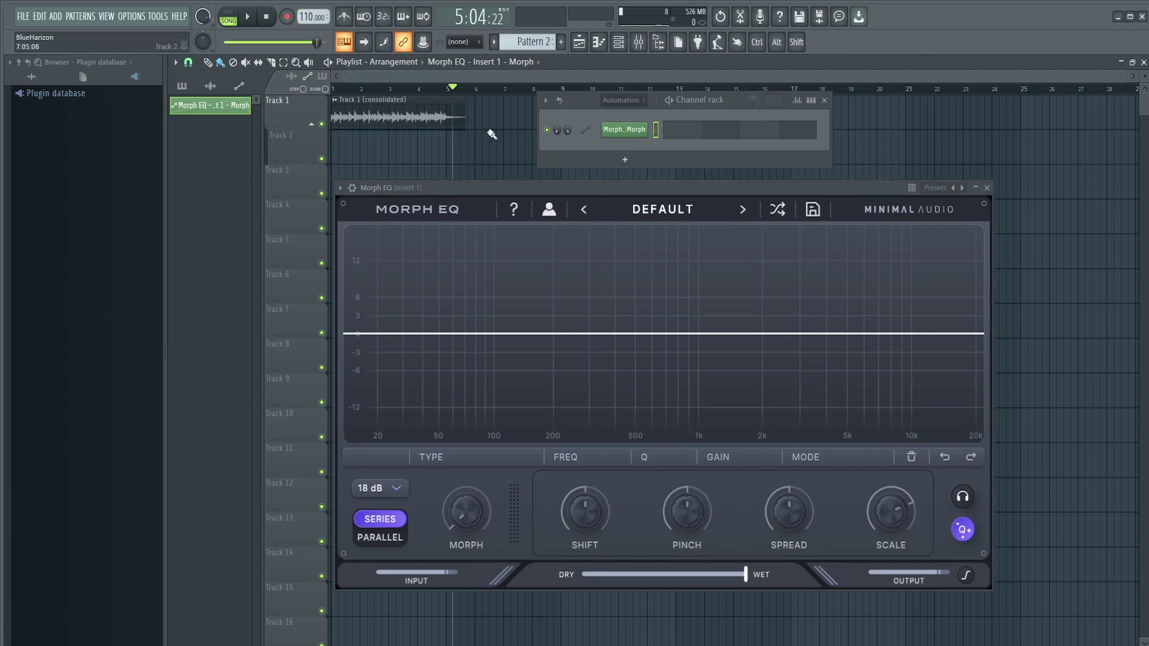
right_click(214, 106)
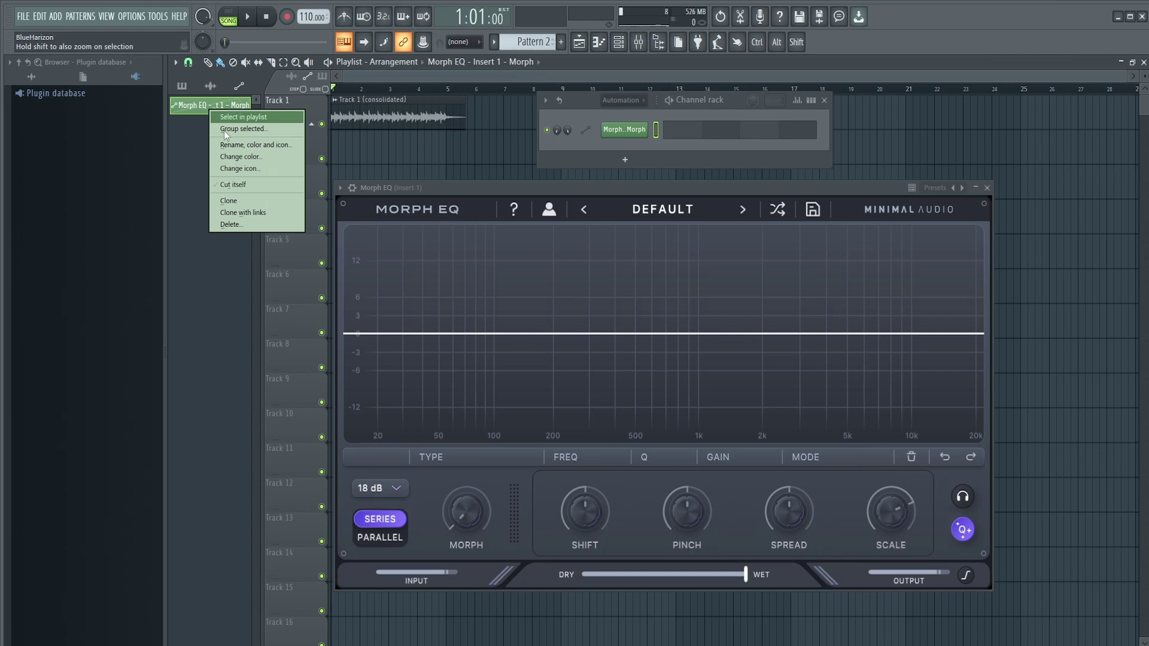
left_click(231, 225)
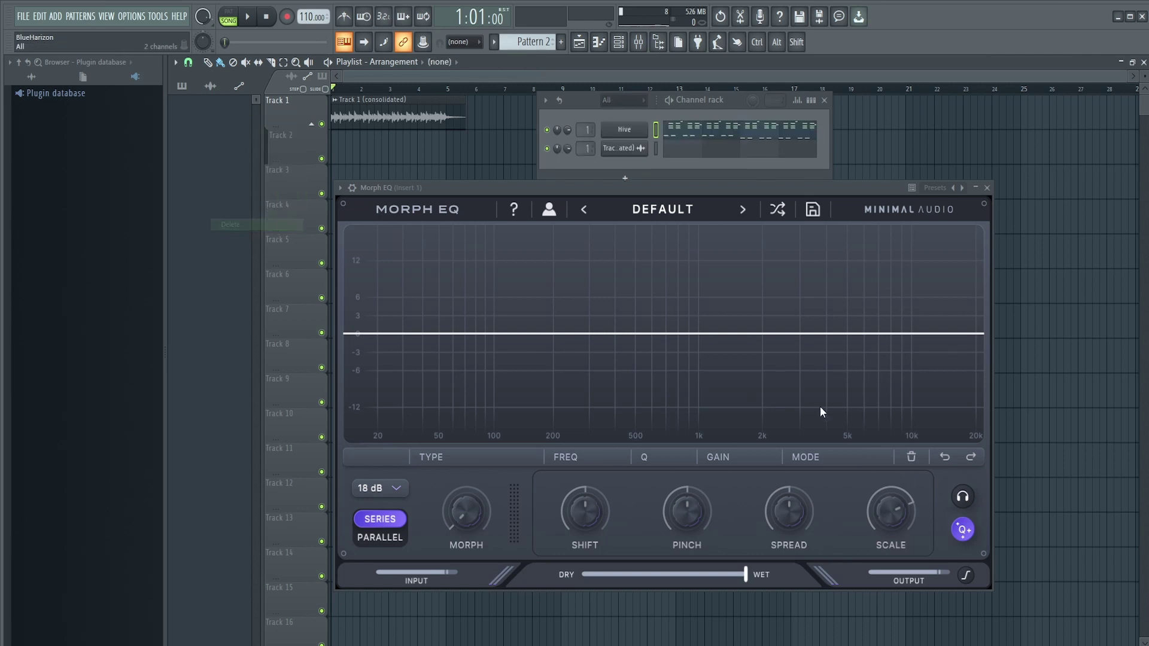
- Add an EQ band at about 151 Hz with Q 2 % and 8.2 dB gain, and set its type to Peak
double_click(487, 277)
left_click_drag(487, 277, 575, 285)
left_click_drag(604, 452, 599, 475)
mouse_move(669, 457)
left_mouse_down()
mouse_move(671, 479)
mouse_move(667, 426)
mouse_move(667, 456)
left_mouse_up()
mouse_move(759, 462)
left_mouse_down()
mouse_move(760, 440)
mouse_move(760, 461)
left_mouse_up()
left_click(494, 457)
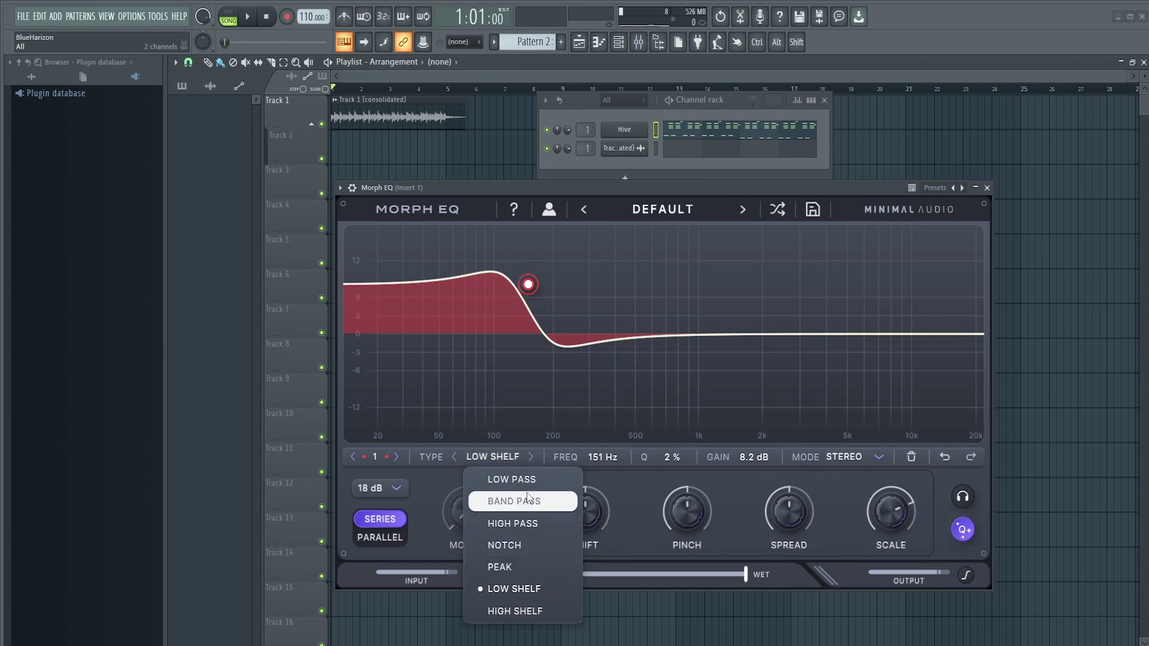
left_click(527, 566)
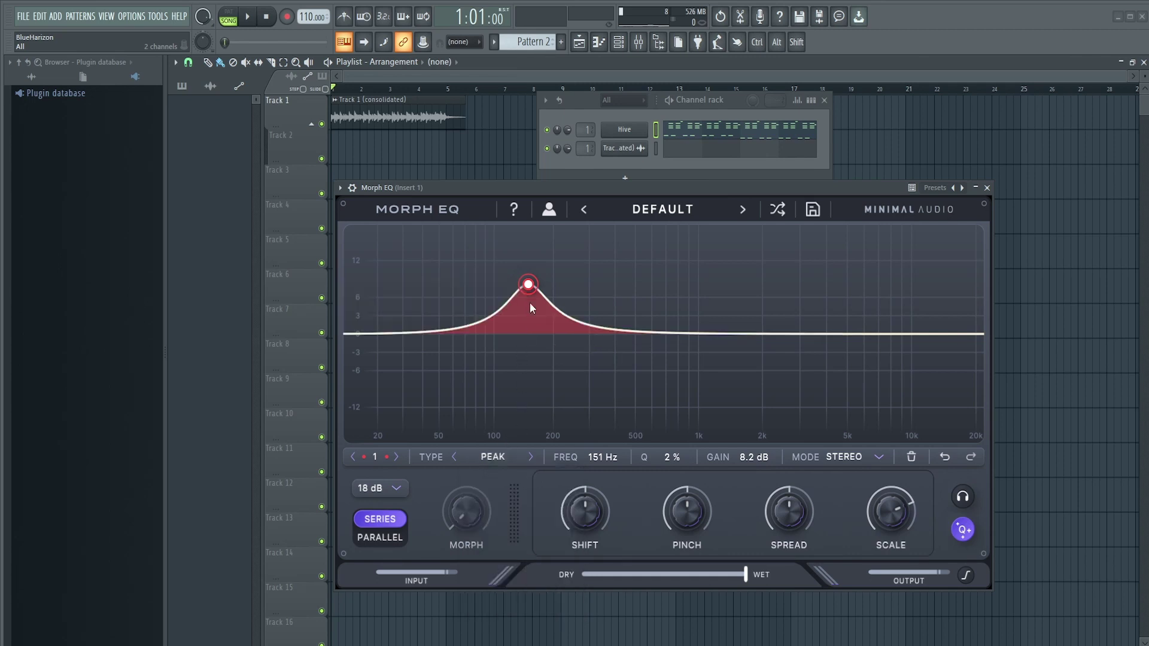
- Widen and reposition the peak band to about 218 Hz with Q -13 % and 7.7 dB gain
mouse_move(529, 303)
left_mouse_down()
mouse_move(696, 294)
mouse_move(543, 248)
mouse_move(548, 316)
left_mouse_up()
scroll(548, 316, "up", 5)
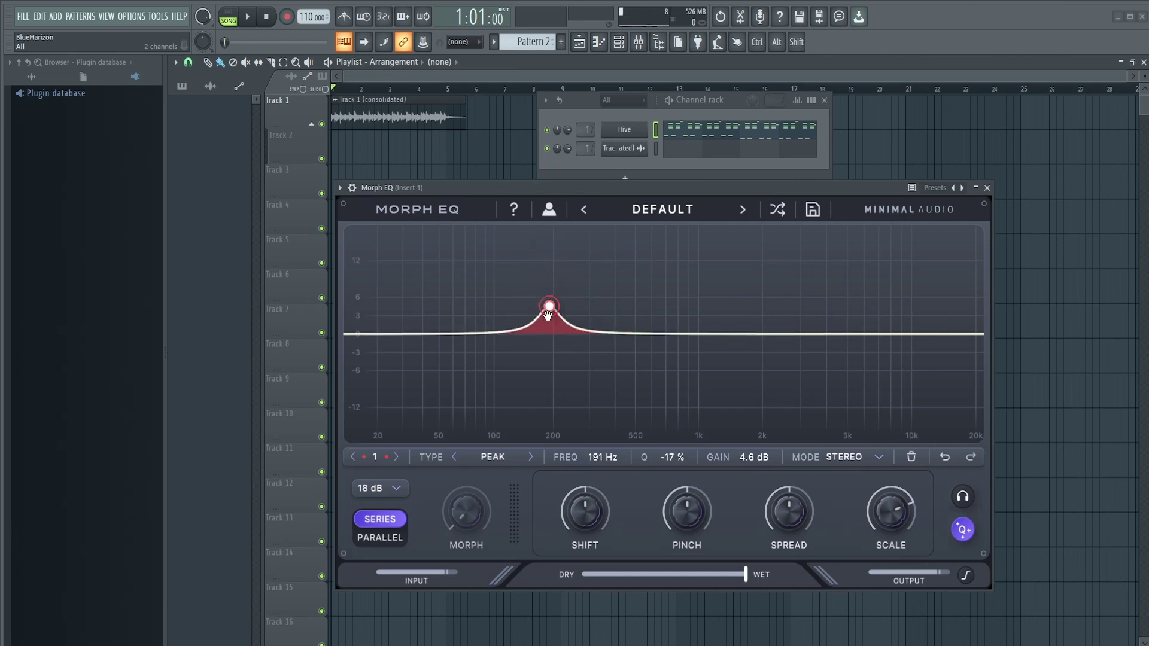
scroll(547, 316, "down", 6)
scroll(548, 316, "up", 8)
scroll(548, 316, "down", 5)
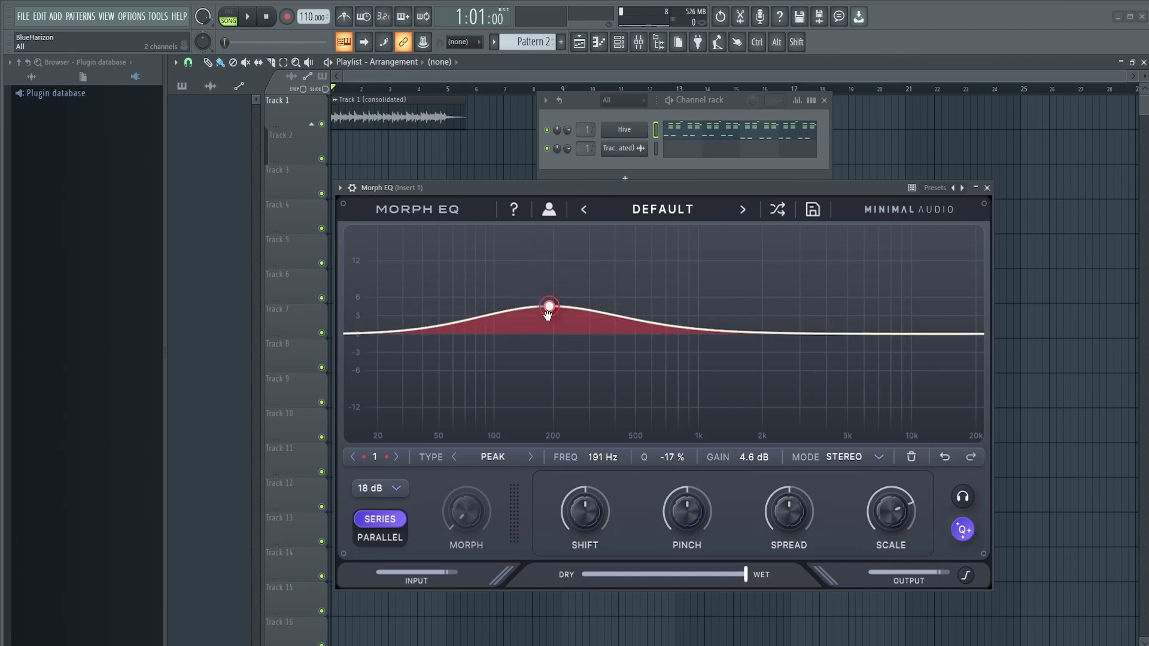
left_click_drag(548, 315, 550, 297)
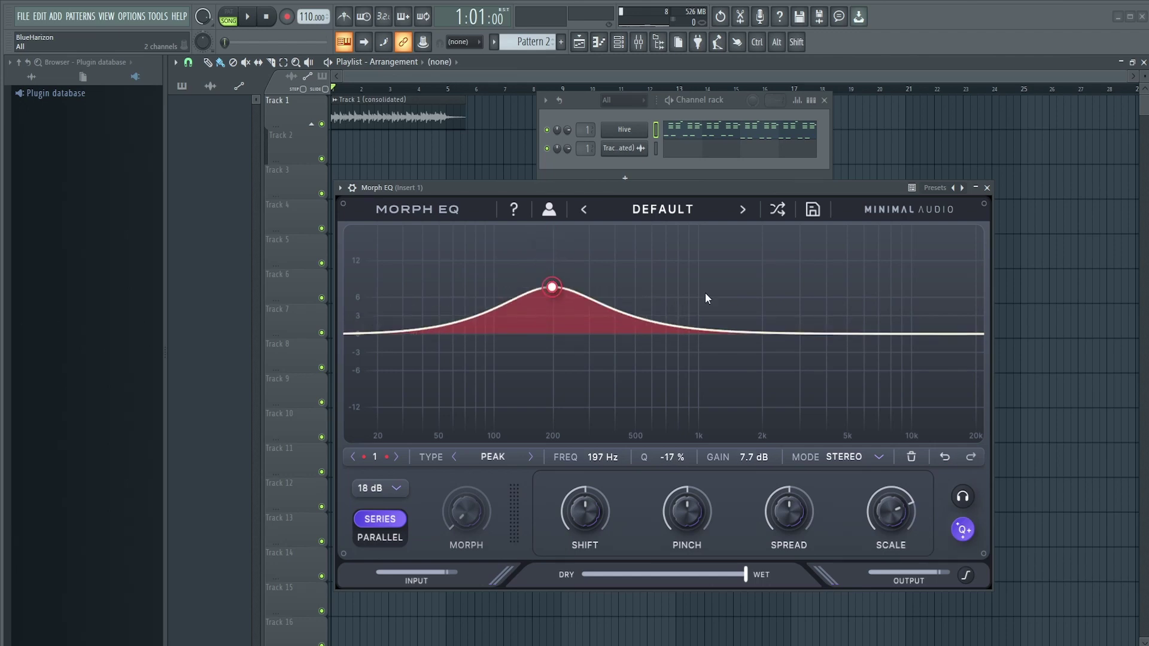
left_click_drag(592, 455, 595, 453)
left_click_drag(672, 455, 684, 453)
left_click_drag(754, 459, 757, 459)
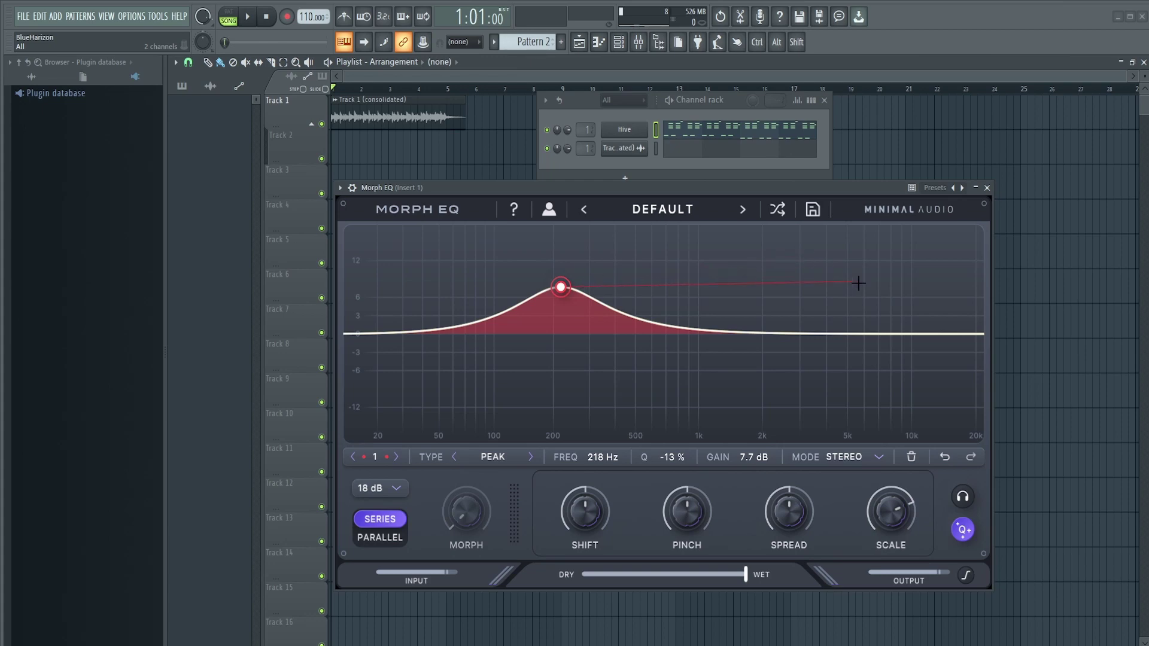
- Add a morph point for the first band at about 6.24 kHz and 8.0 dB, and play the track briefly
left_click_drag(867, 288, 867, 286)
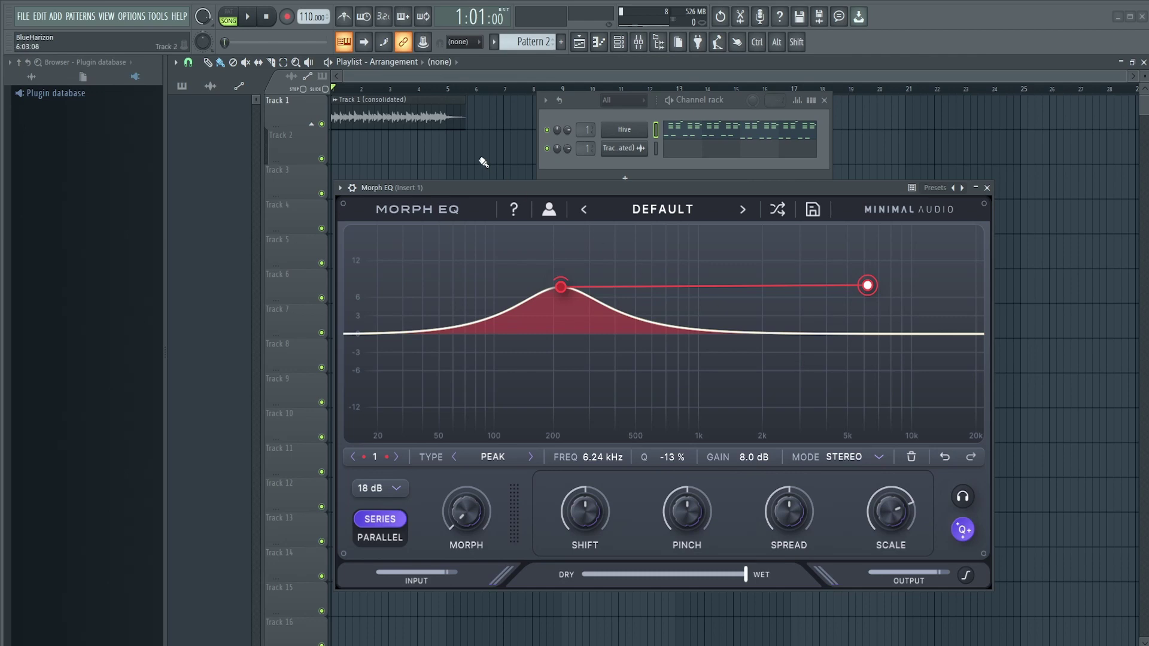
key("space")
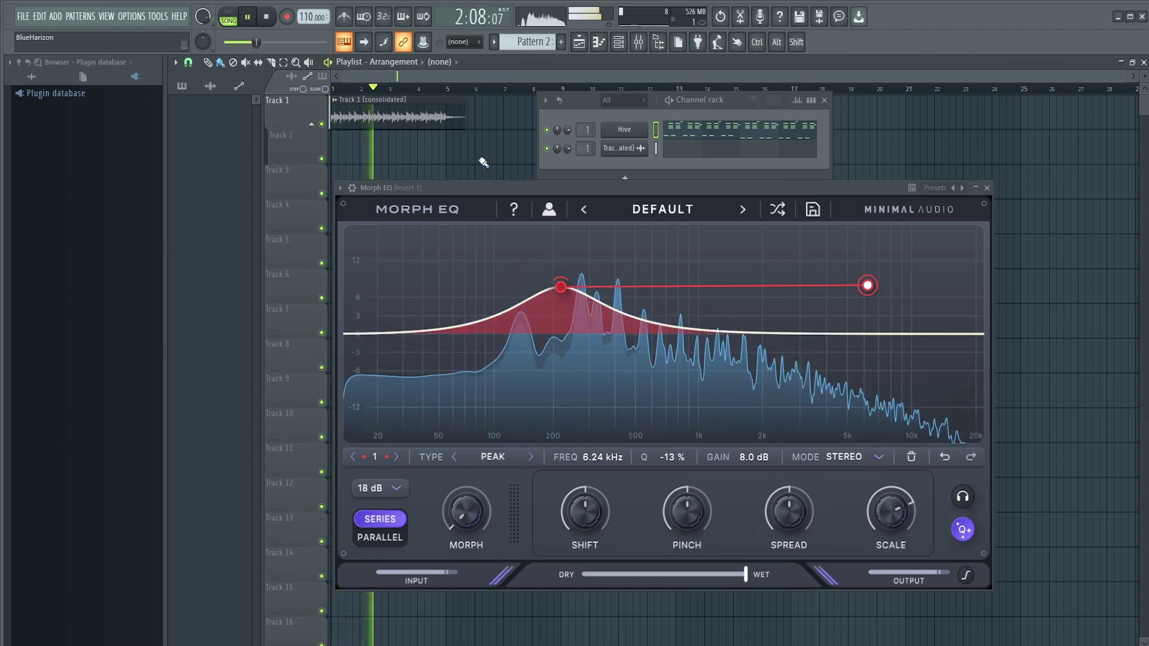
key("space")
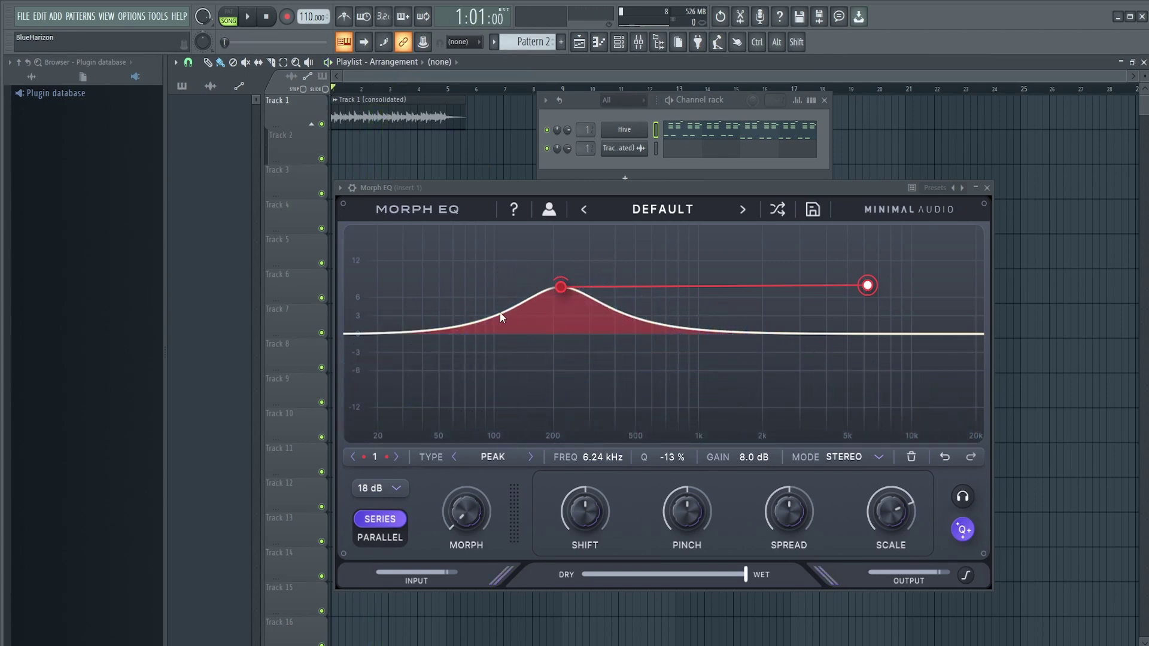
- Audition the straight morph path by sweeping the Morph amount during playback and returning it to 0 %
left_click_drag(475, 515, 520, 527)
key("space")
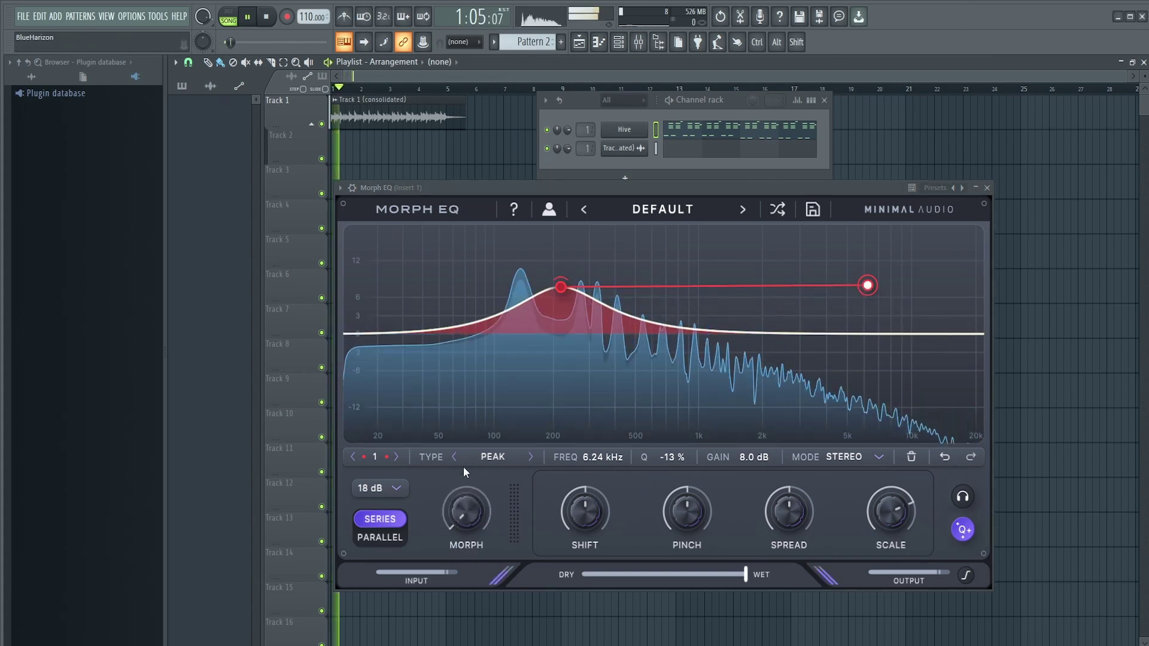
left_click_drag(469, 516, 440, 535)
key("space")
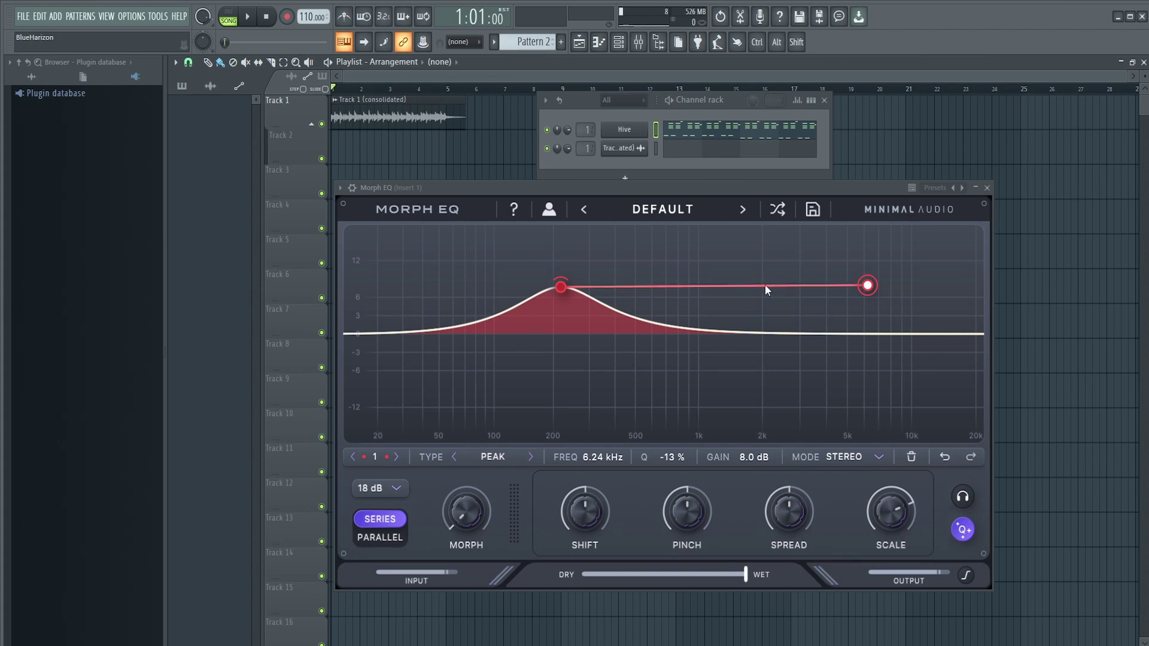
- Curve the first band's morph path, moving its end point to 1.19 kHz/8.7 dB and adding points at 711 Hz/-6.5 dB and 271 Hz/4.9 dB
left_click_drag(761, 286, 760, 233)
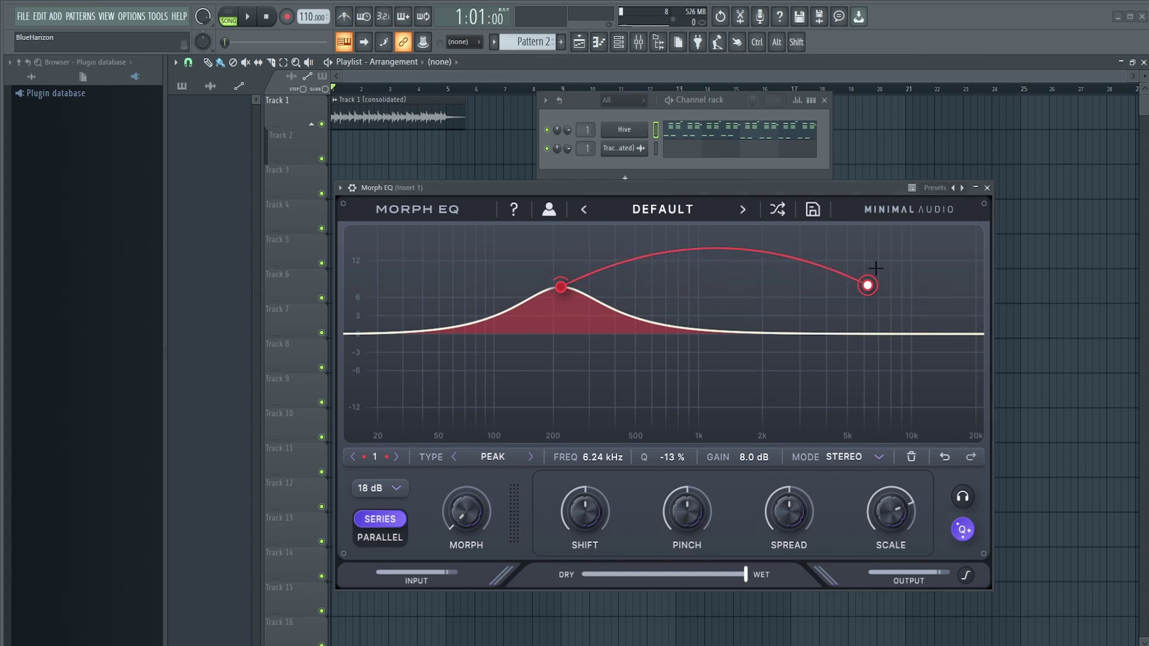
left_click_drag(868, 286, 715, 281)
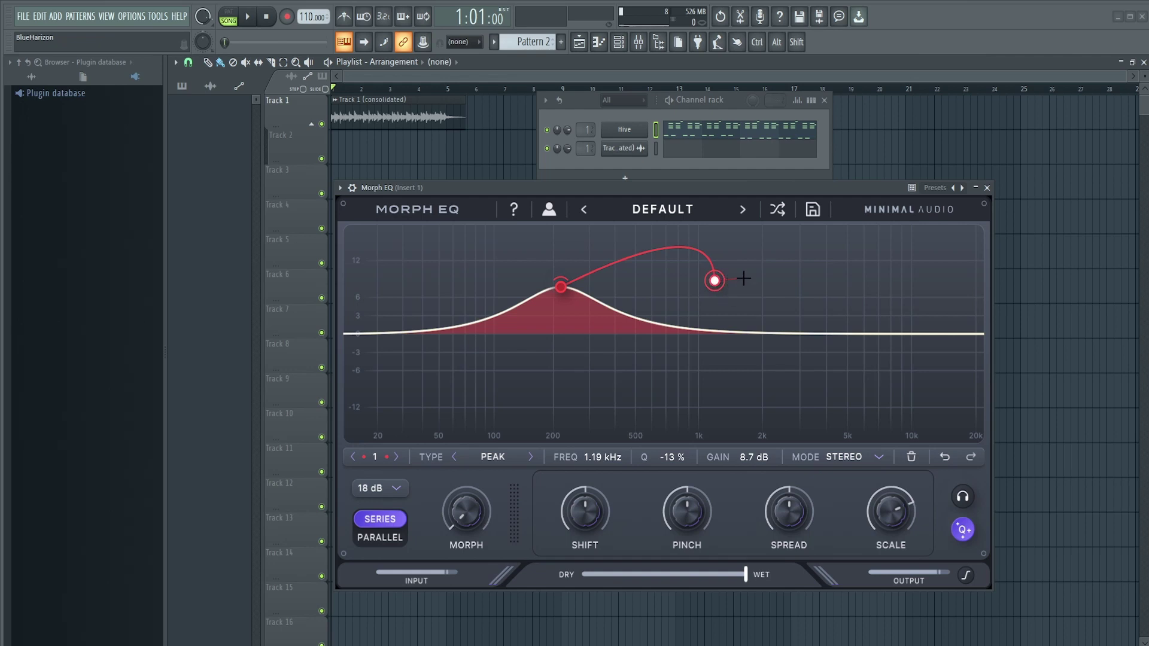
left_click(667, 374)
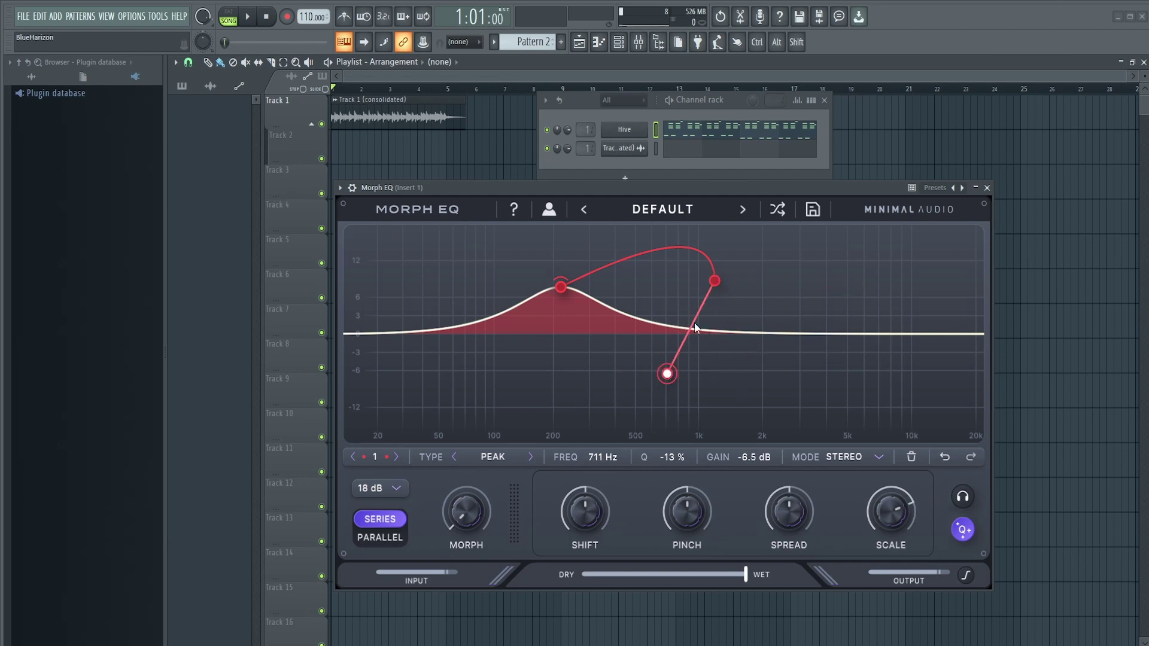
left_click_drag(694, 322, 718, 341)
left_click(581, 305)
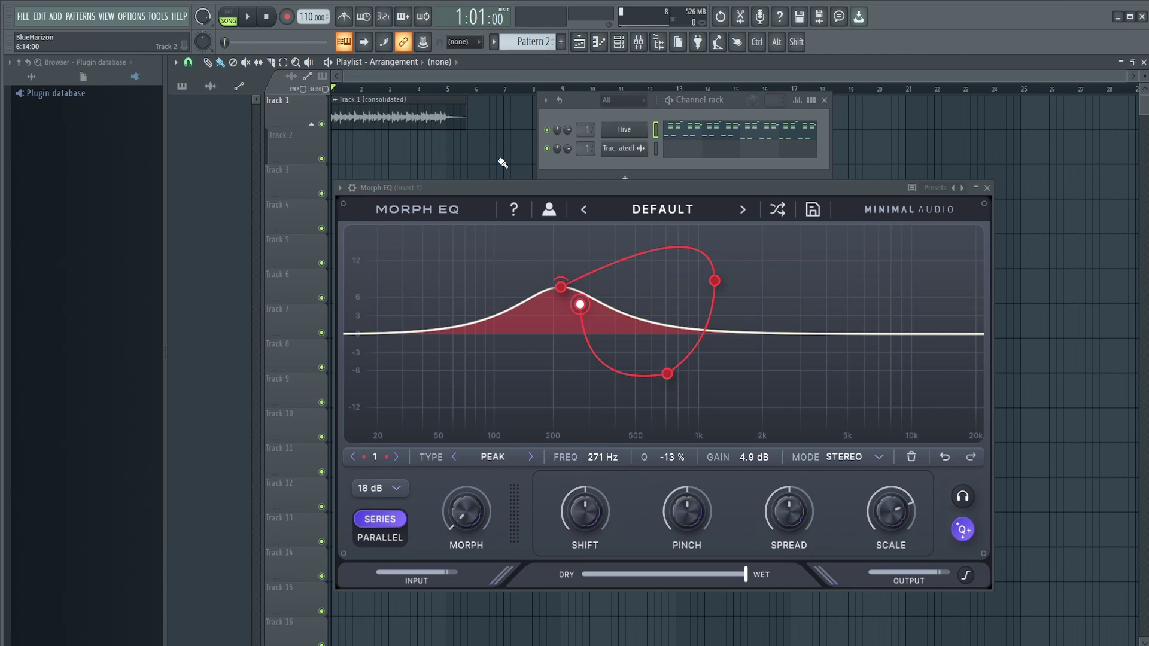
- Play the track while sweeping the Morph amount around the curved path, return it to 0 %, and stop playback
key("space")
left_click_drag(473, 497, 447, 512)
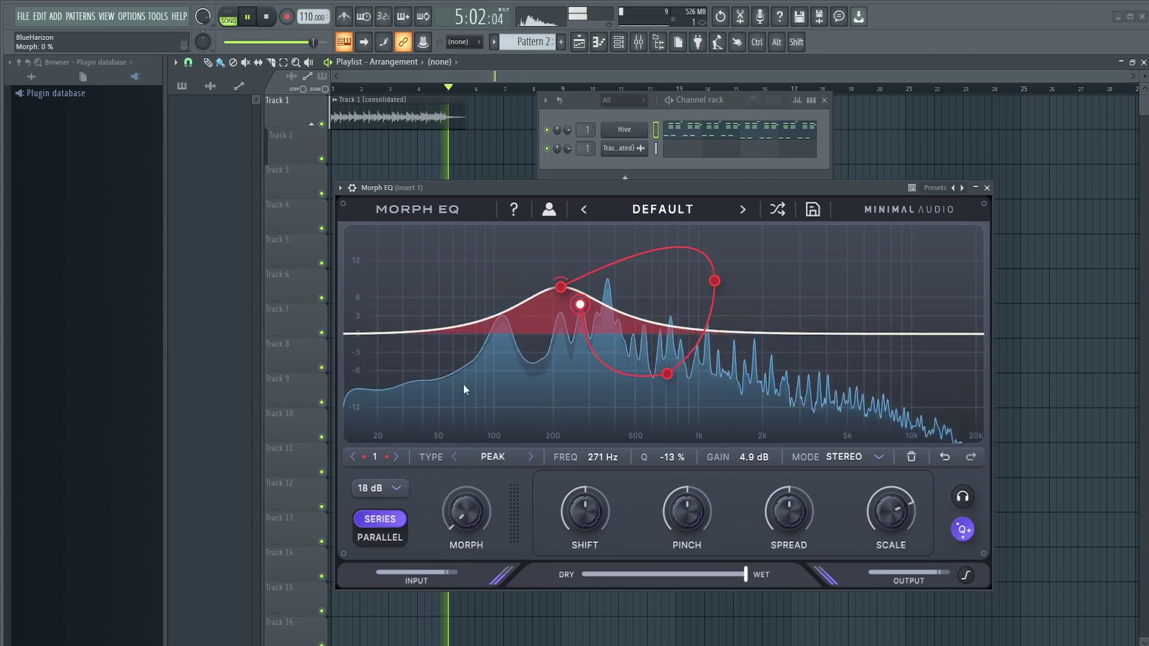
key("space")
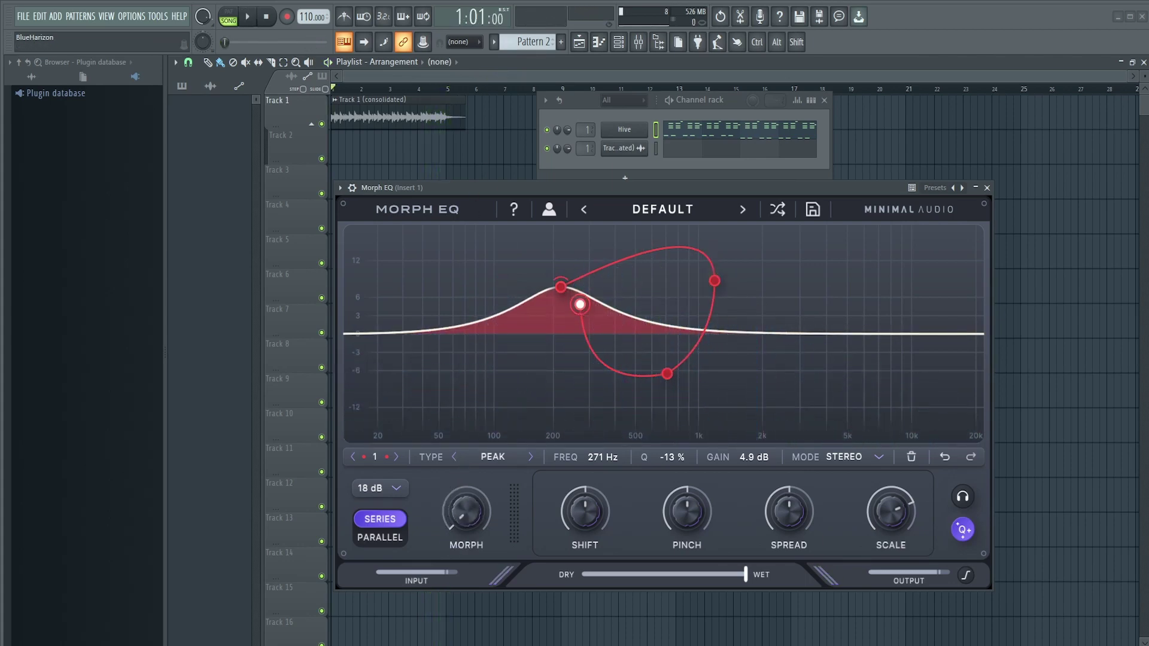
- Add a second peak band at about 1.76 kHz with 8.7 dB gain
left_click_drag(580, 305, 564, 330)
left_click(762, 280)
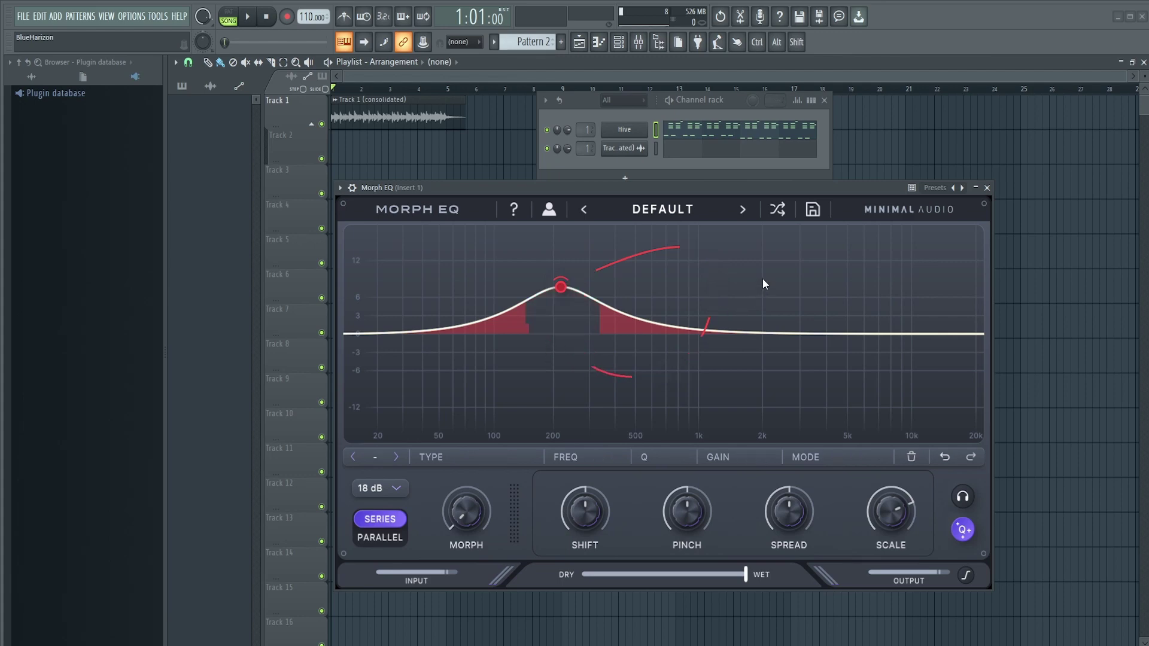
double_click(763, 279)
mouse_move(762, 277)
left_mouse_down()
mouse_move(692, 281)
mouse_move(750, 280)
left_mouse_up()
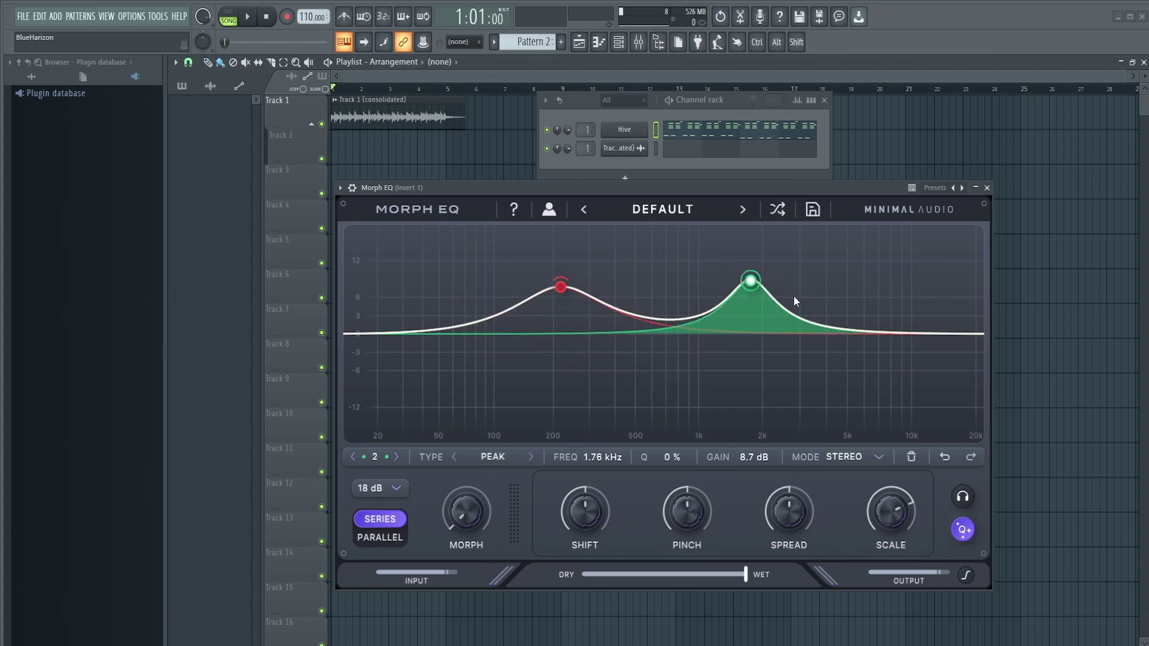
- Build the second band's morph path with points at 4.11 kHz/15.0 dB, slightly above 10 kHz, and 10.6 kHz/-7.2 dB, and deselect the band
left_click(829, 242)
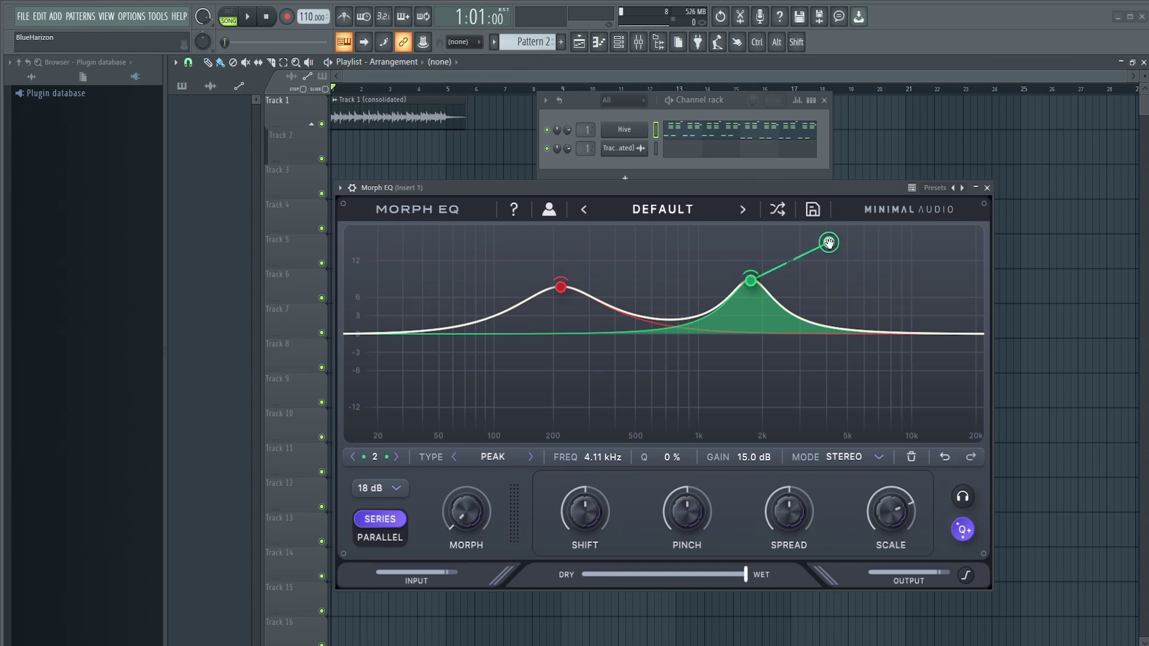
left_click(924, 265)
left_click_drag(924, 268, 920, 287)
left_click(917, 379)
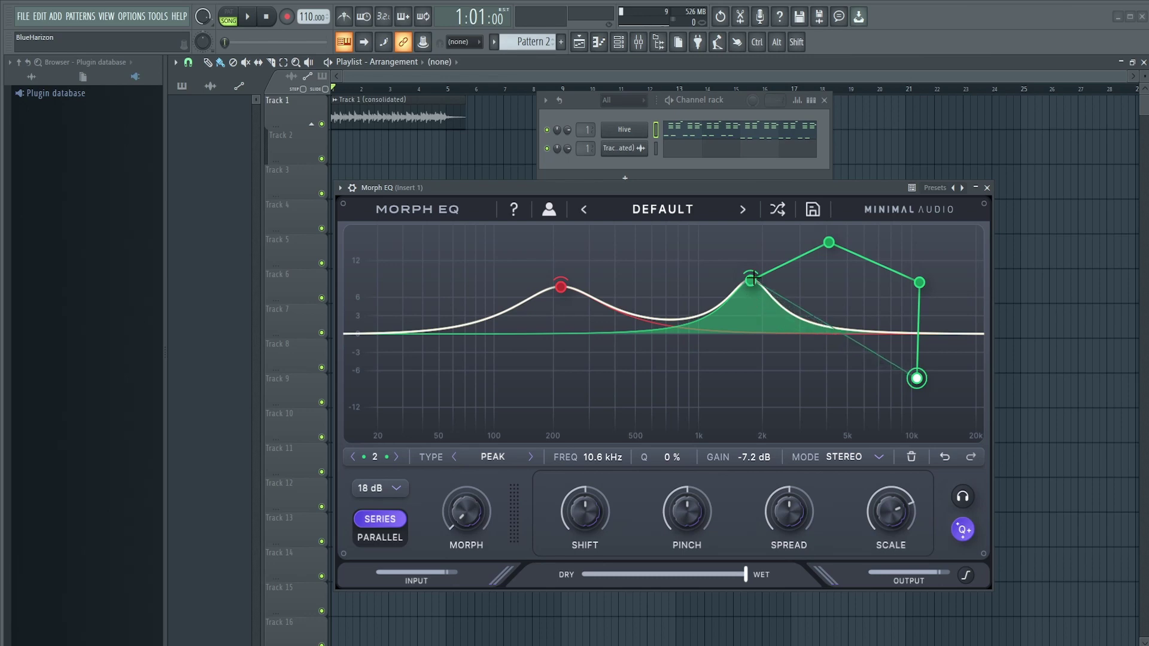
left_click(751, 280)
left_click(849, 298)
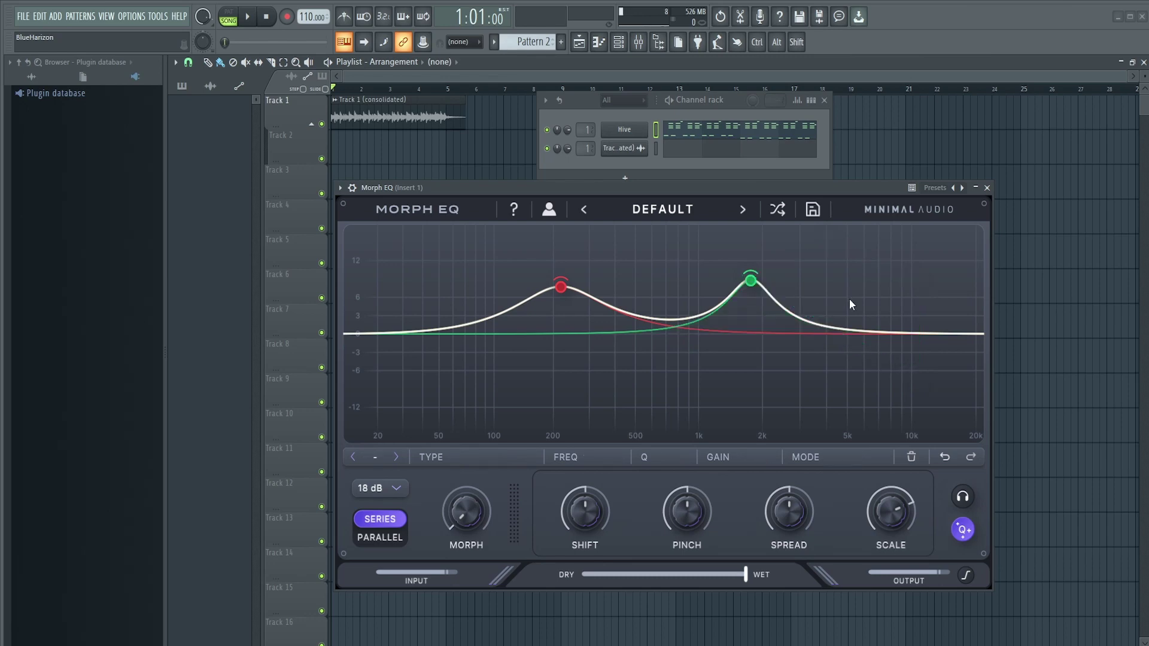
- Add a third peak band at 507 Hz/-8.4 dB with morph points at 512 Hz/11.9 dB and 50.9 Hz/11.6 dB
double_click(638, 393)
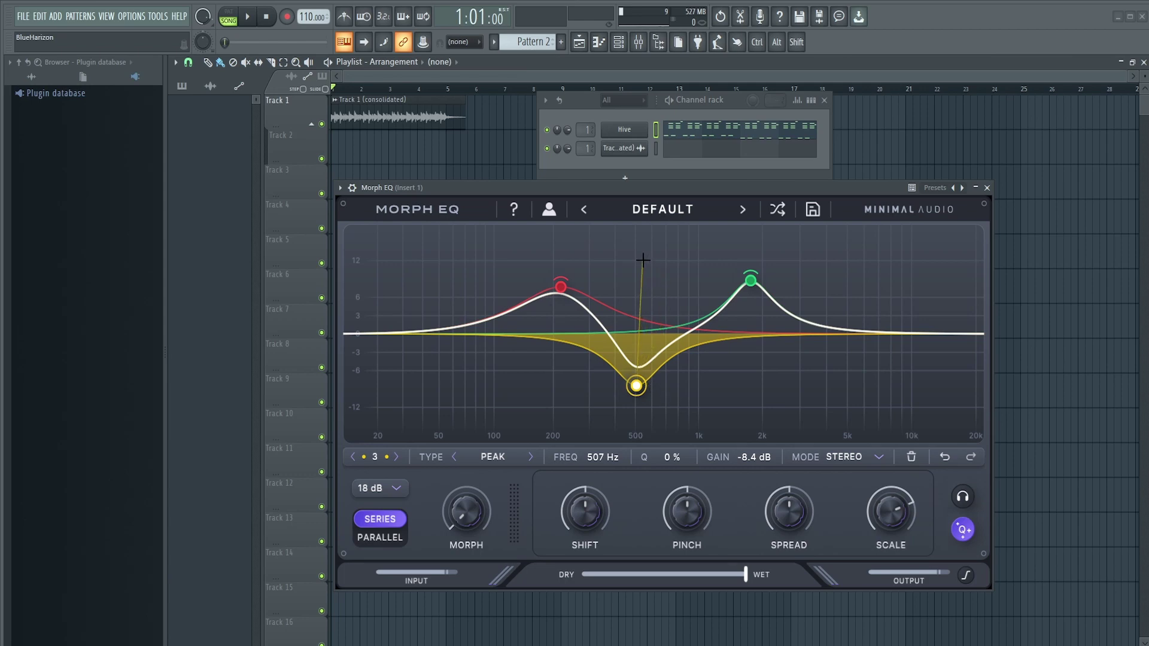
left_click(637, 261)
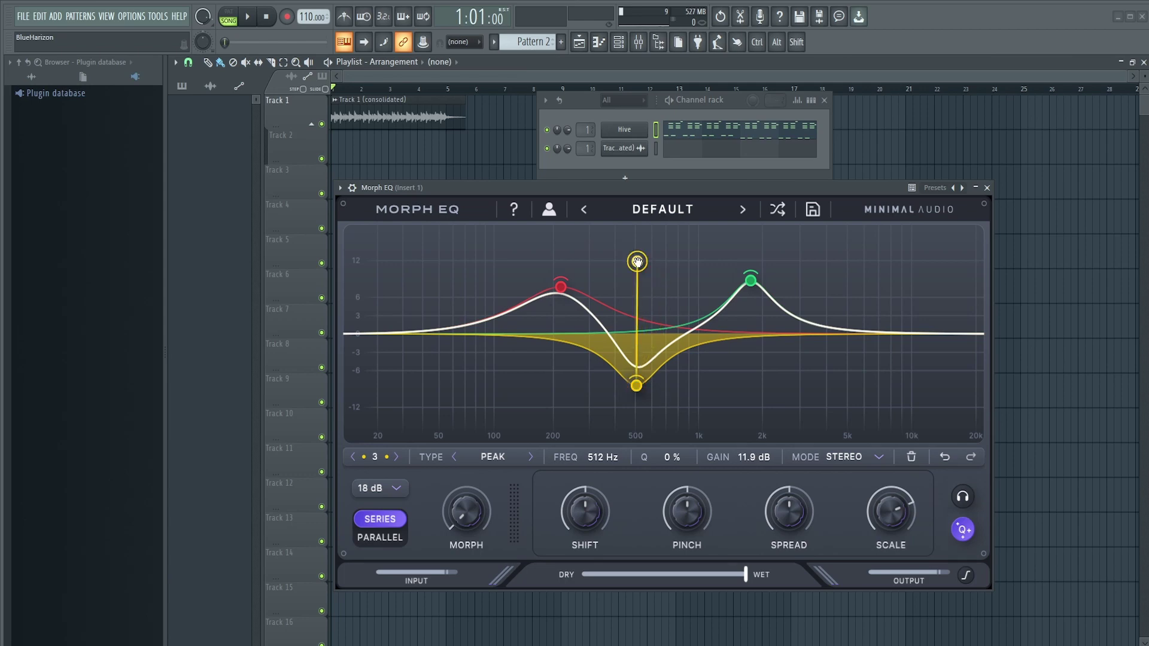
left_click(440, 263)
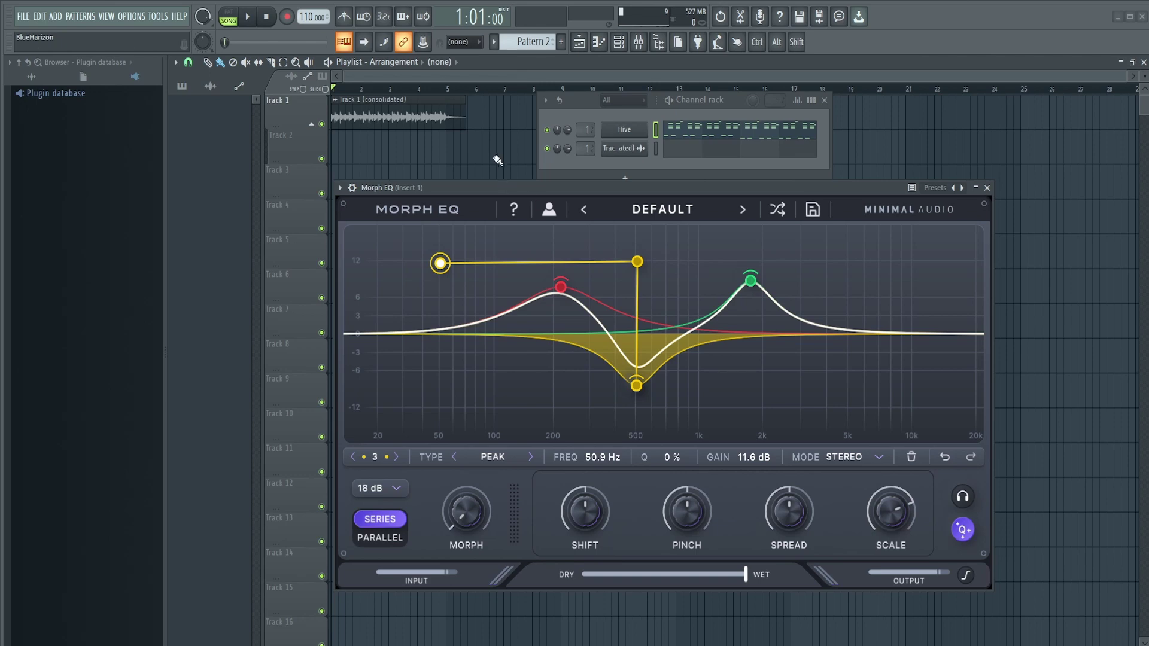
- Audition all three bands by sweeping the Morph amount during playback and returning it to its starting position
key("space")
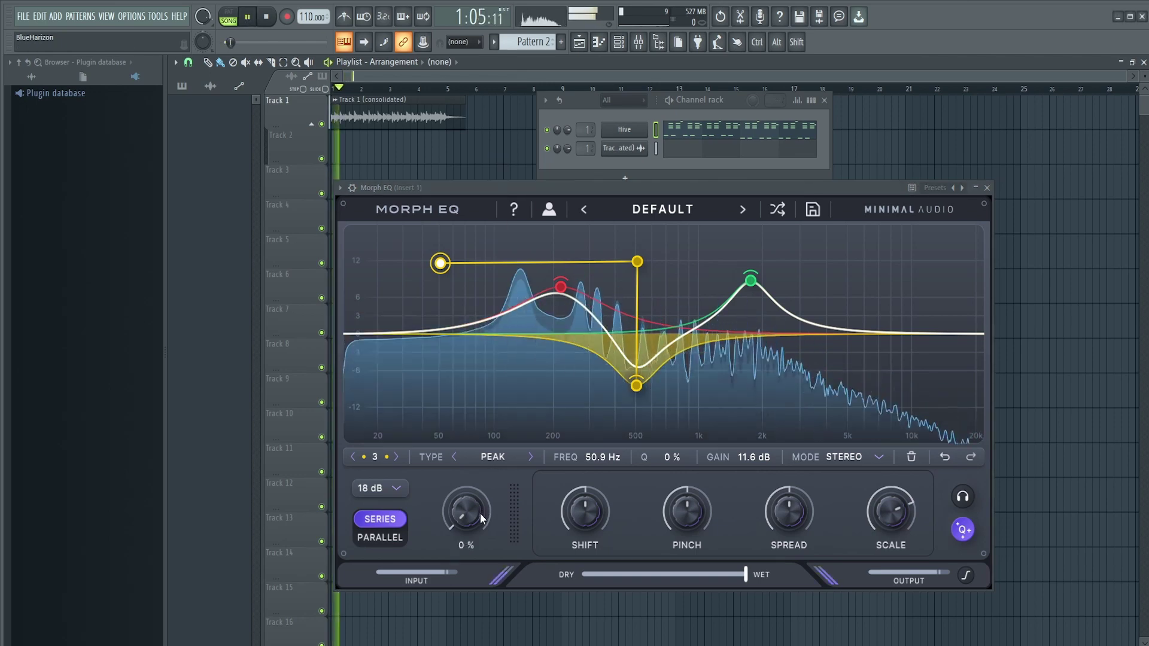
left_click_drag(472, 500, 393, 544)
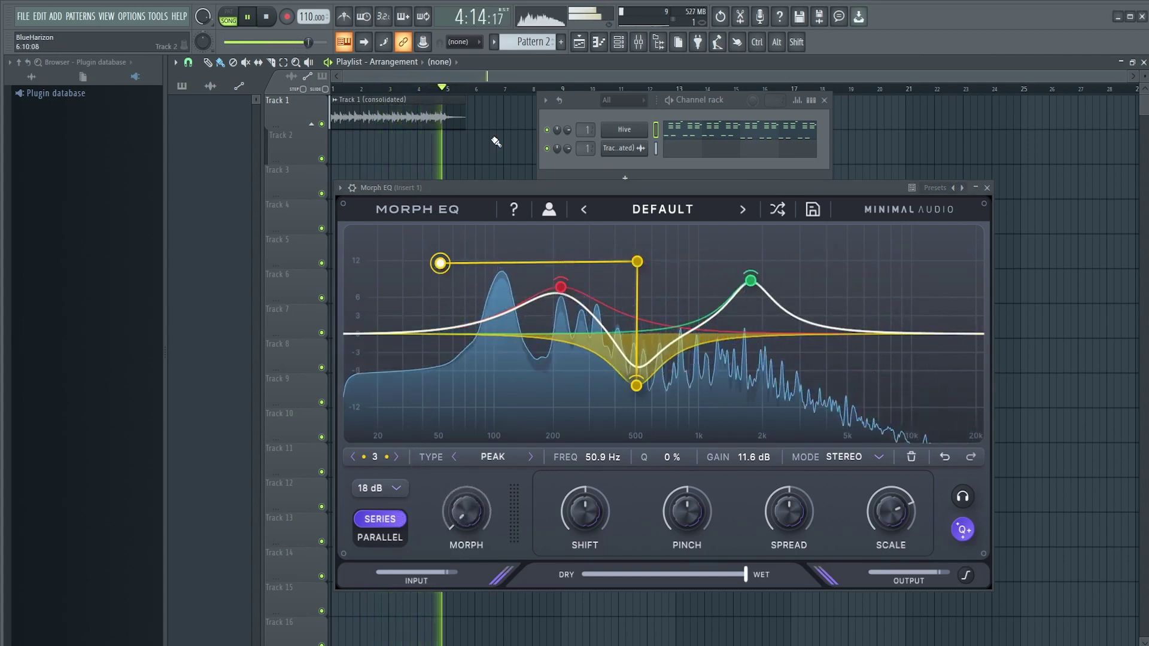
- Select the first band, raise Shift to 25%, and audition a Morph sweep during playback, ending at 0%
key("space")
left_click(561, 289)
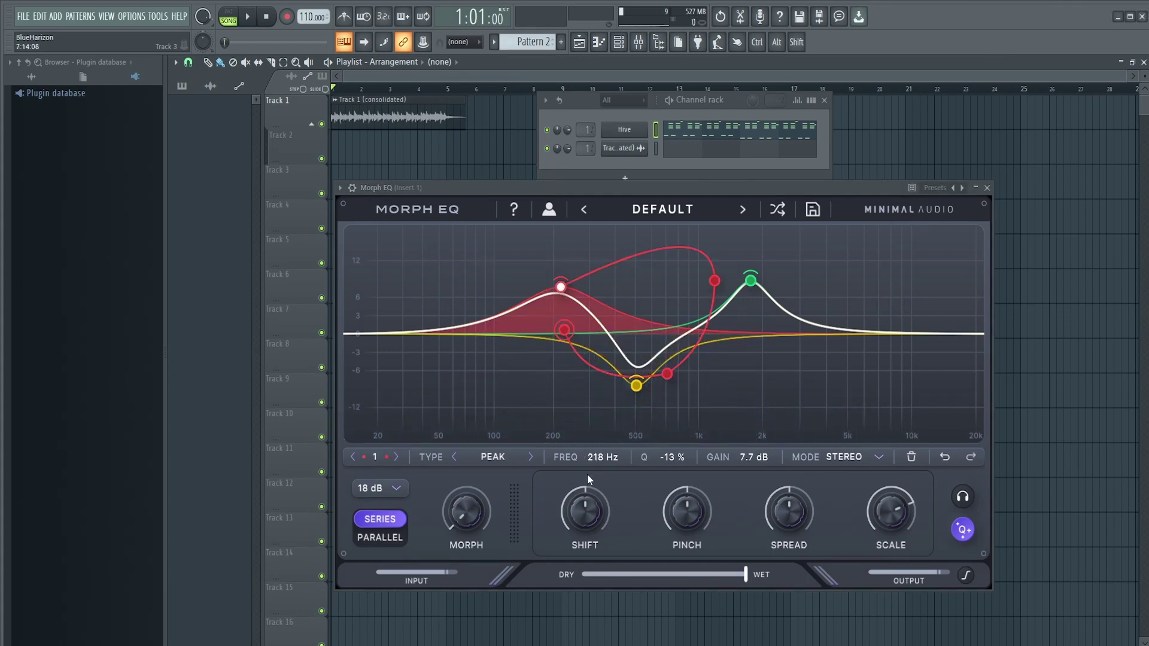
mouse_move(587, 479)
left_mouse_down()
mouse_move(583, 540)
mouse_move(589, 471)
left_mouse_up()
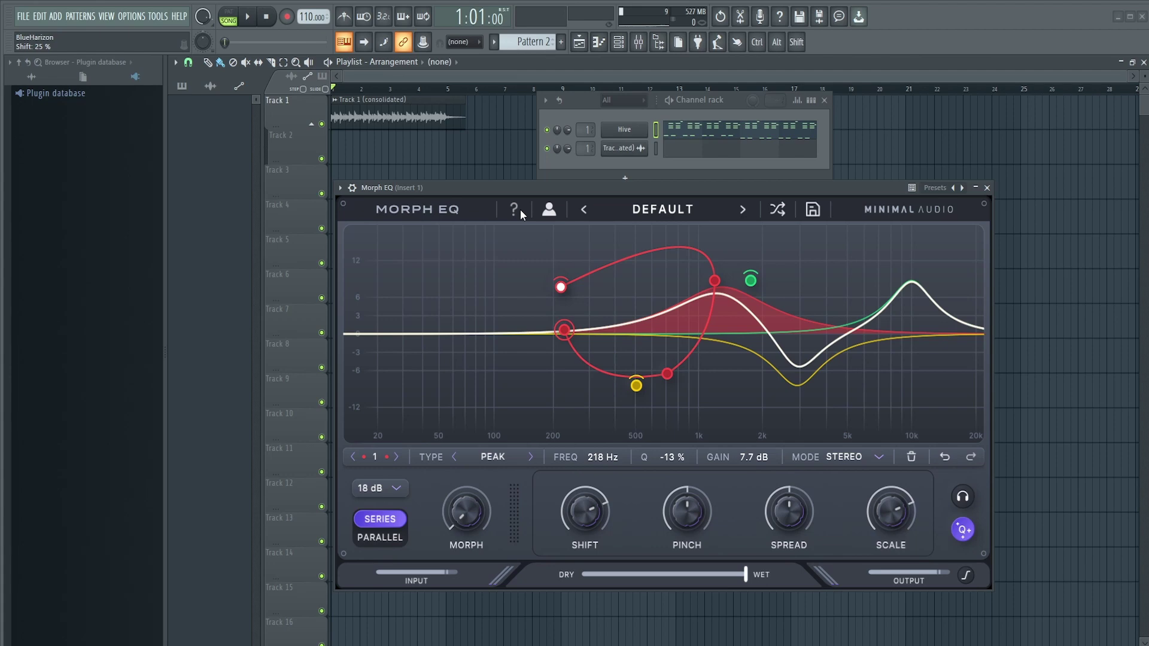
key("space")
left_click_drag(468, 509, 387, 549)
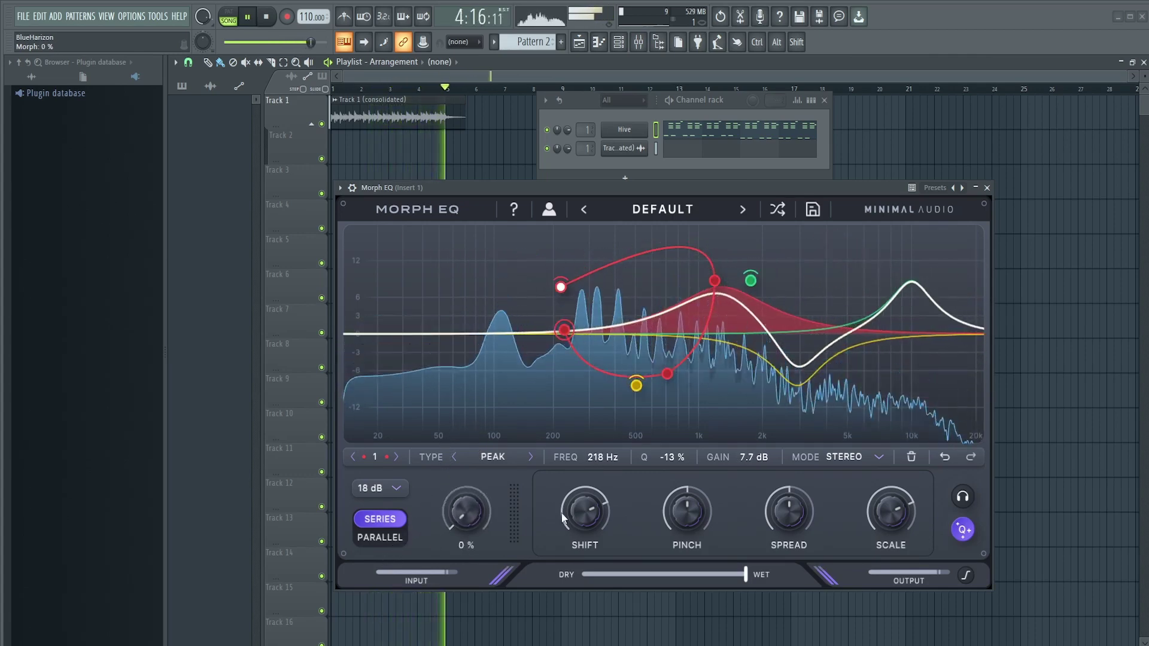
- Lower Shift to move all bands toward the low frequencies and audition a Morph sweep ending at 0% before stopping playback
left_click_drag(589, 510, 525, 597)
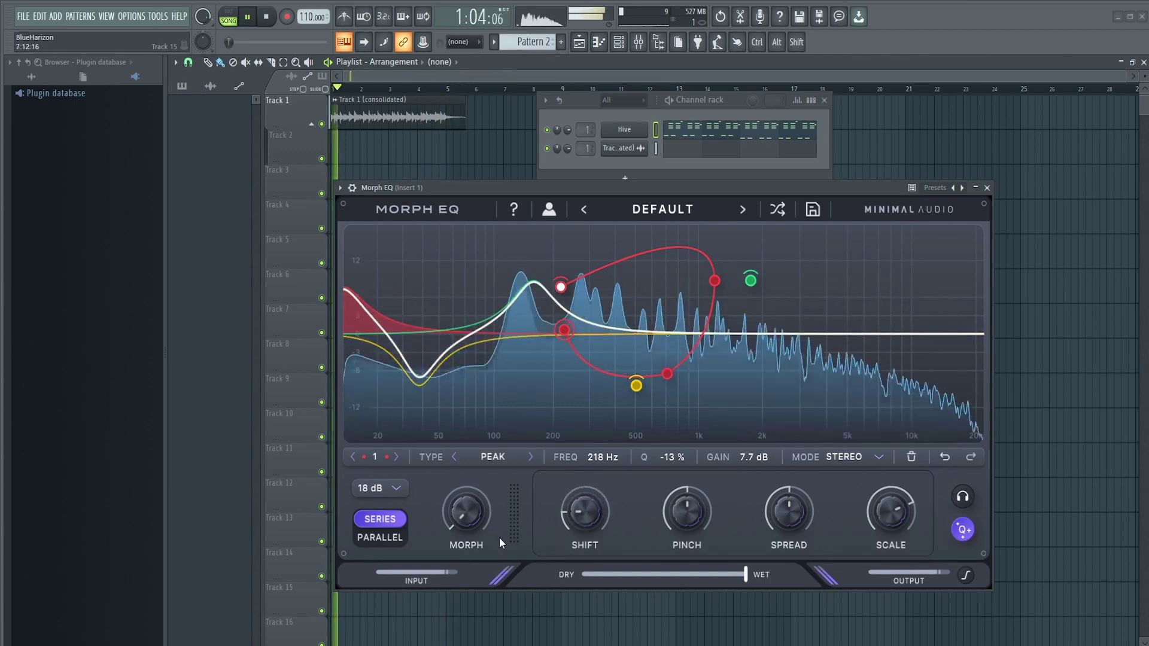
left_click_drag(468, 522, 444, 537)
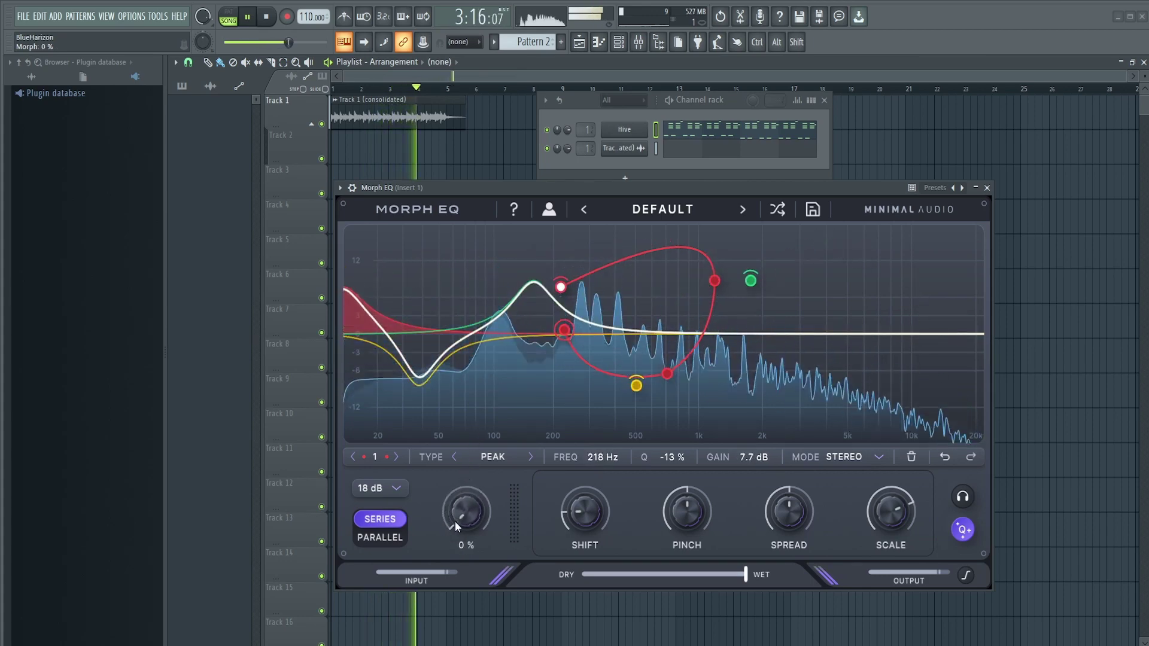
key("space")
- Return Shift to its centre position, lower Pinch to spread the bands apart, and audition the result on the track
left_click_drag(597, 495, 594, 459)
left_click_drag(688, 513, 609, 605)
key("space")
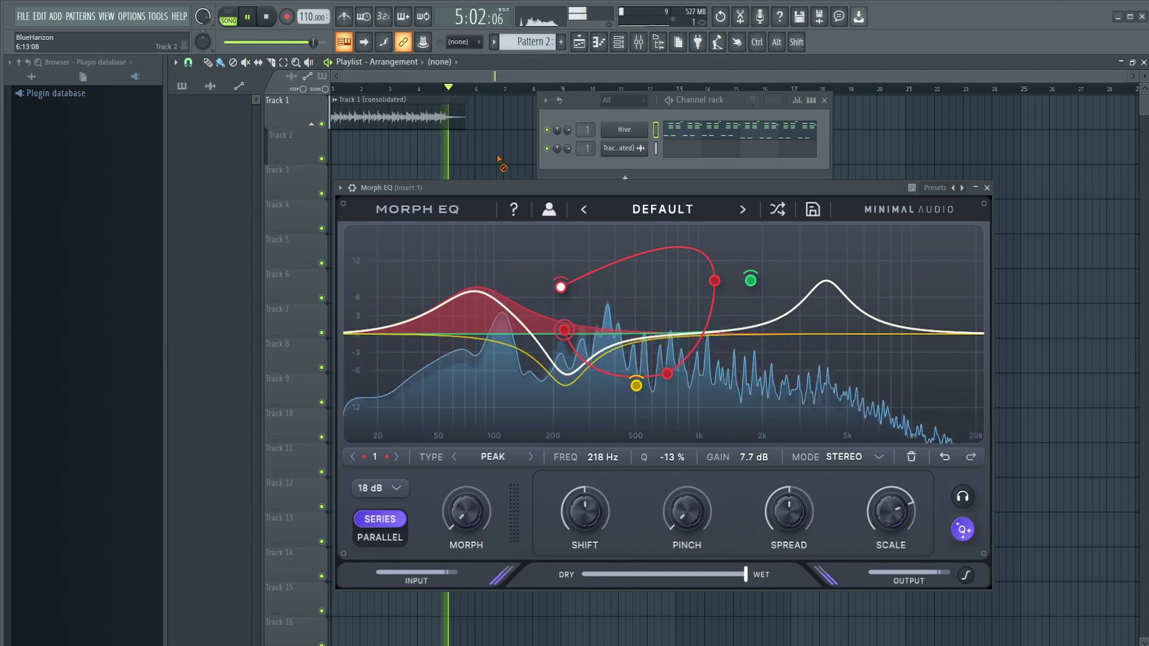
key("space")
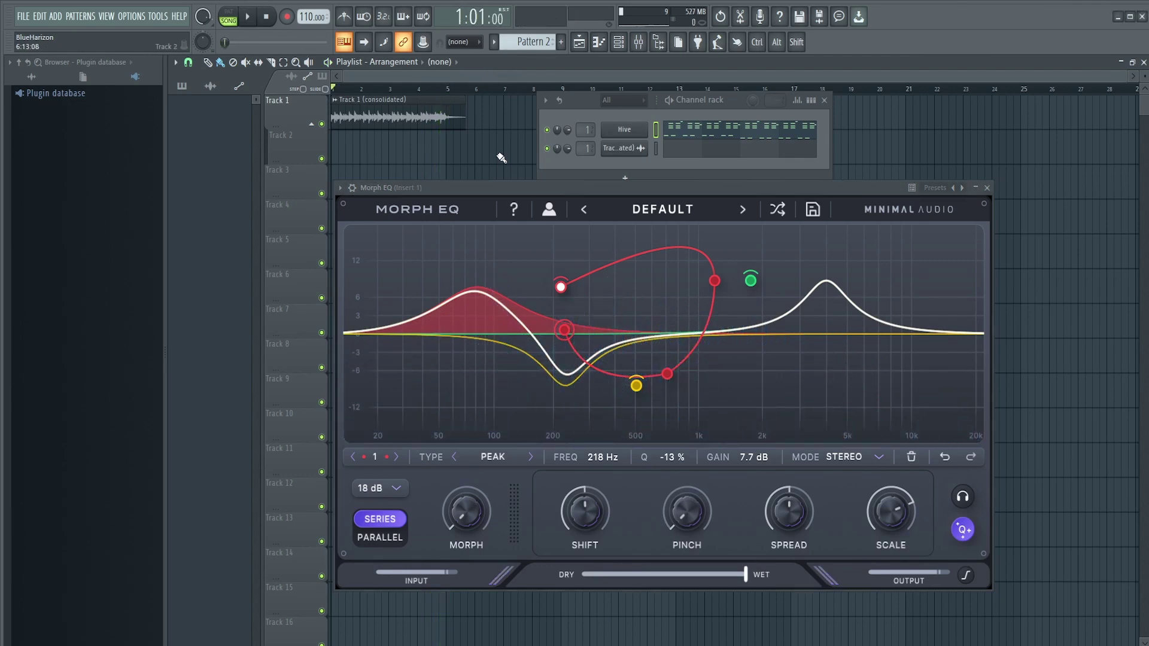
- Create automation clips for Morph, Shift, Pinch, Scale, and Spread through multilink, nudging Scale to 107%
left_click(429, 48)
left_click_drag(470, 505, 473, 522)
left_click_drag(566, 519, 579, 502)
mouse_move(687, 513)
left_mouse_down()
mouse_move(686, 497)
mouse_move(686, 520)
left_mouse_up()
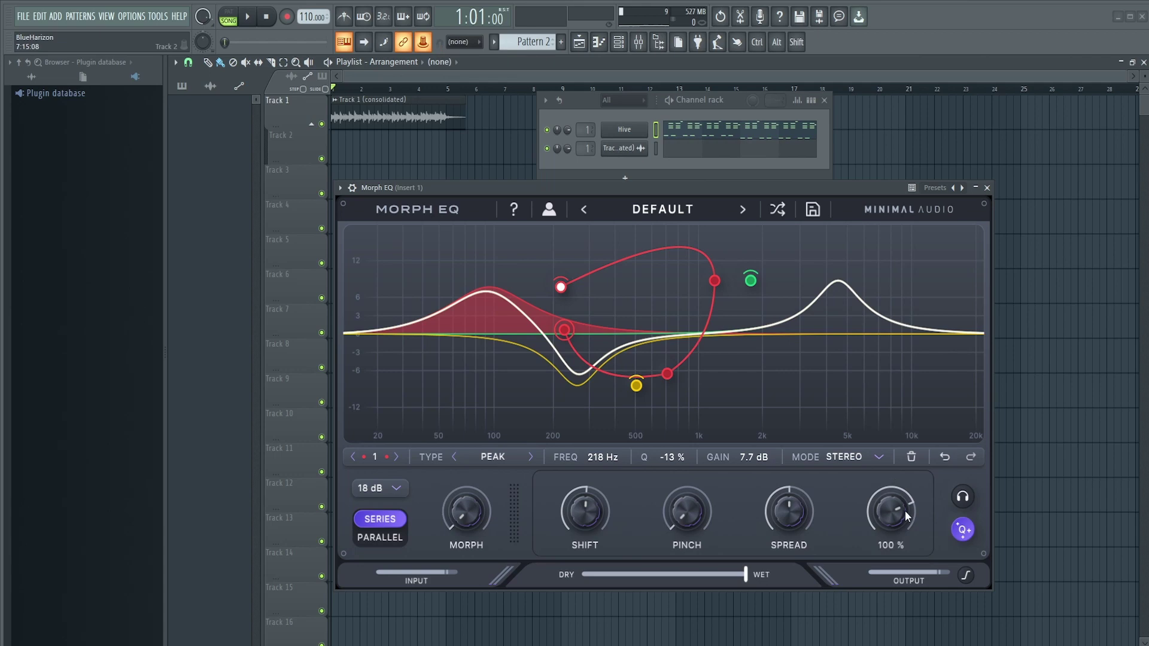
left_click_drag(907, 516, 903, 509)
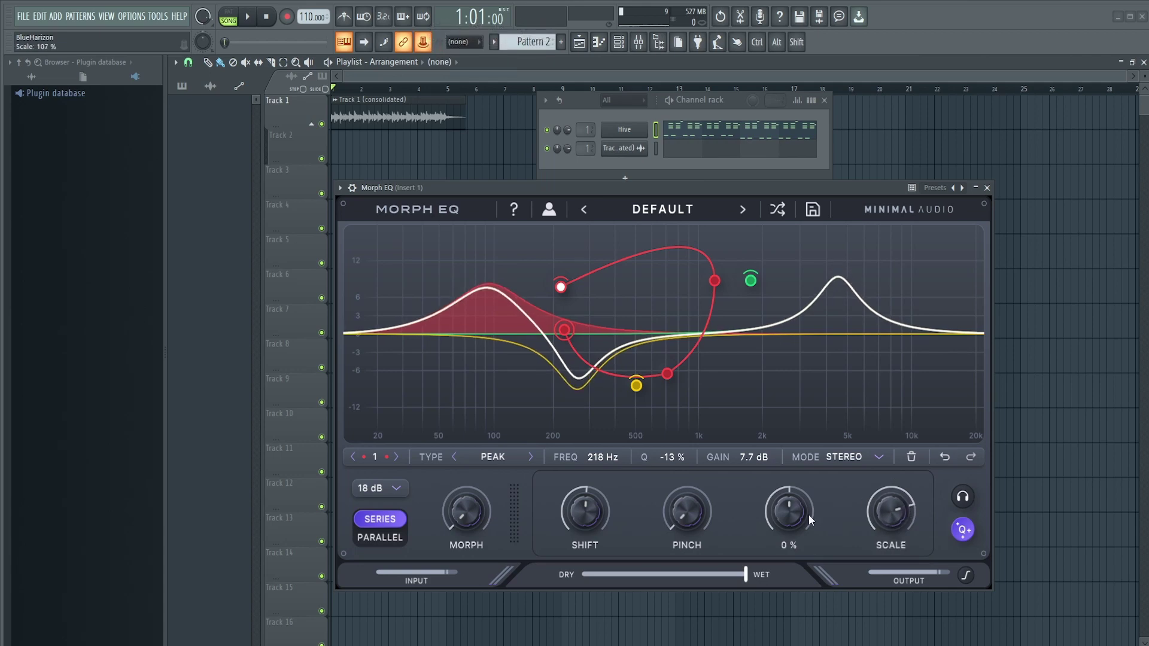
left_click(425, 42)
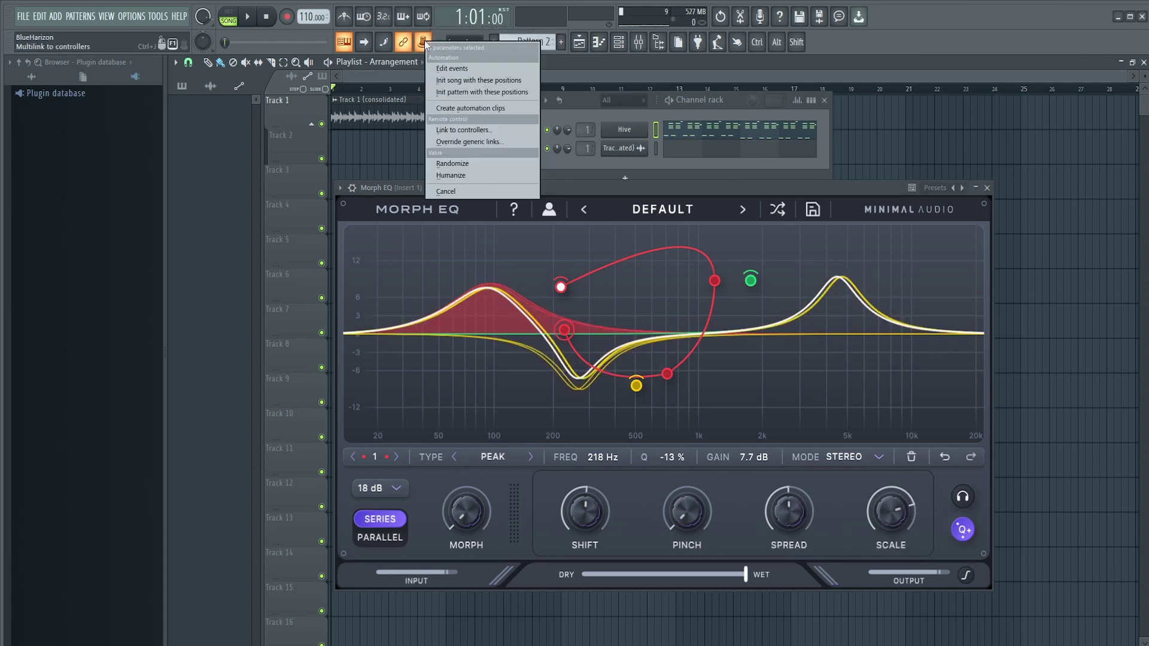
left_click(476, 109)
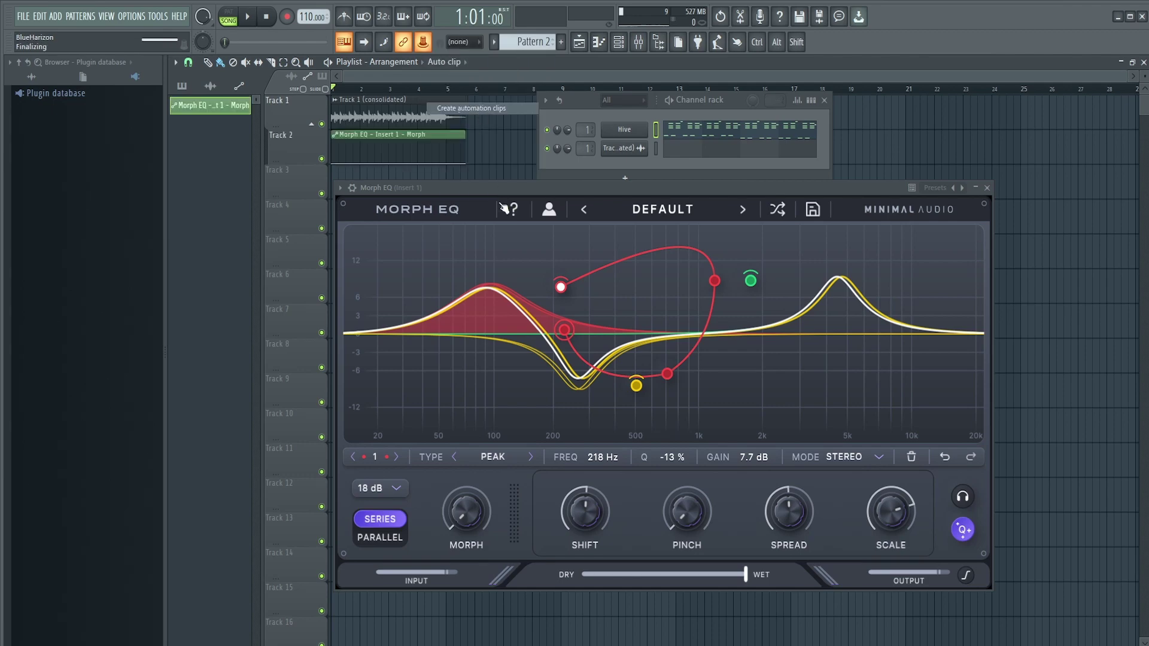
- Move the plugin window off the clips and draw rising and falling envelopes in the Pinch, Shift, Morph, Scale, and Spread automation clips
left_click_drag(491, 185, 645, 307)
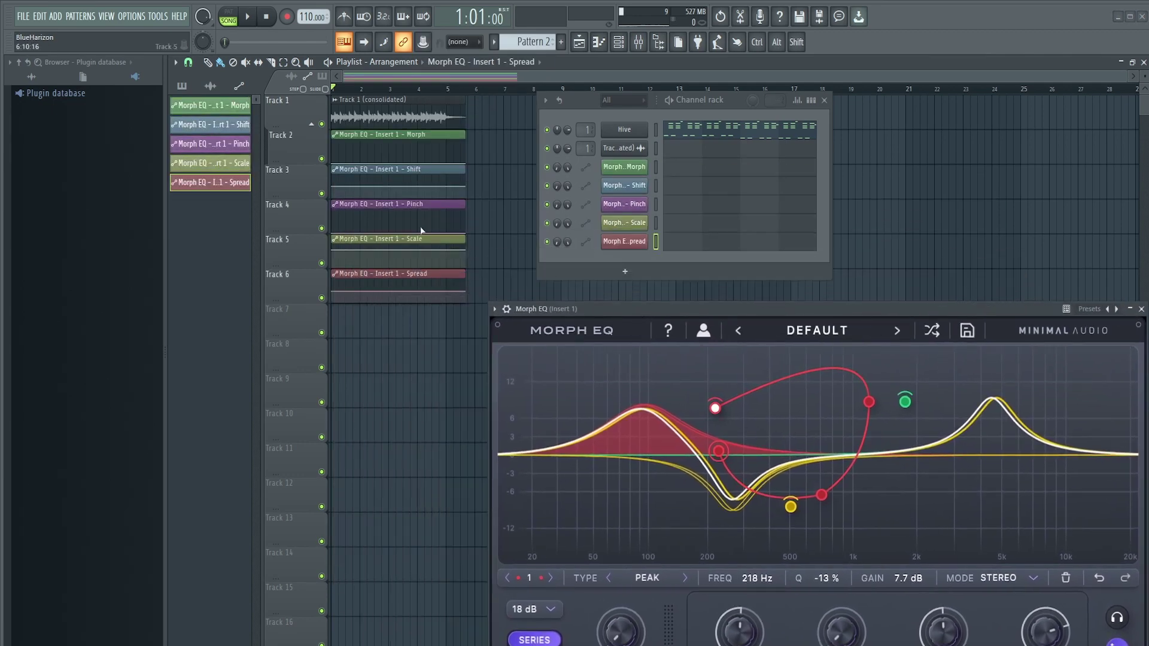
left_click_drag(358, 227, 364, 217)
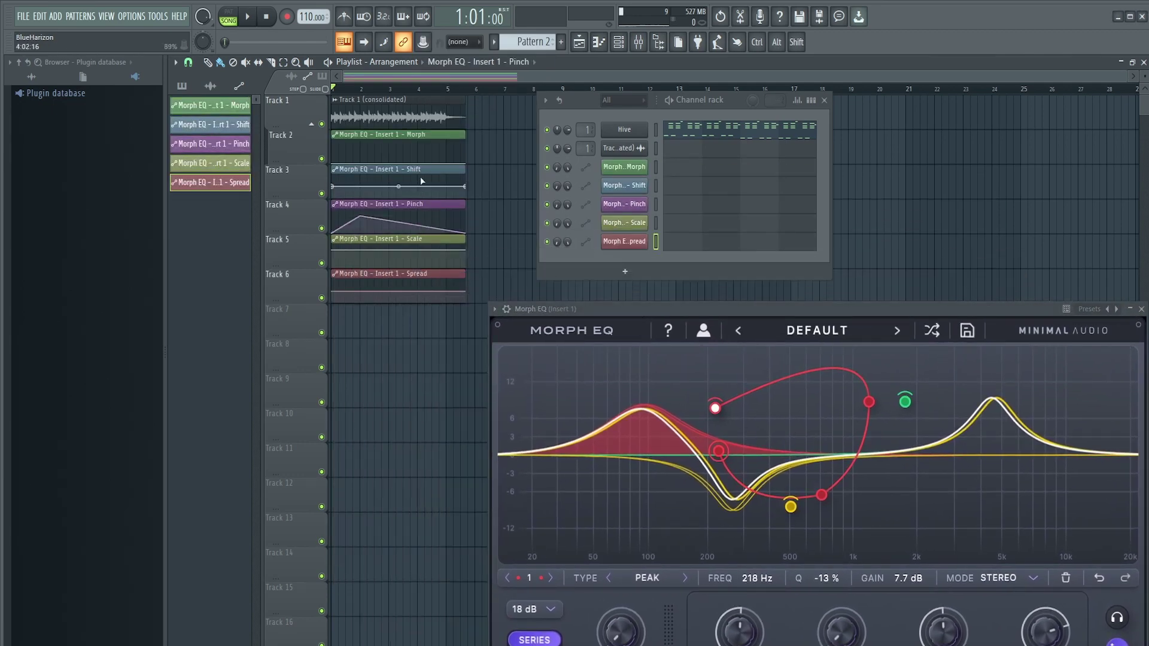
right_click(401, 190)
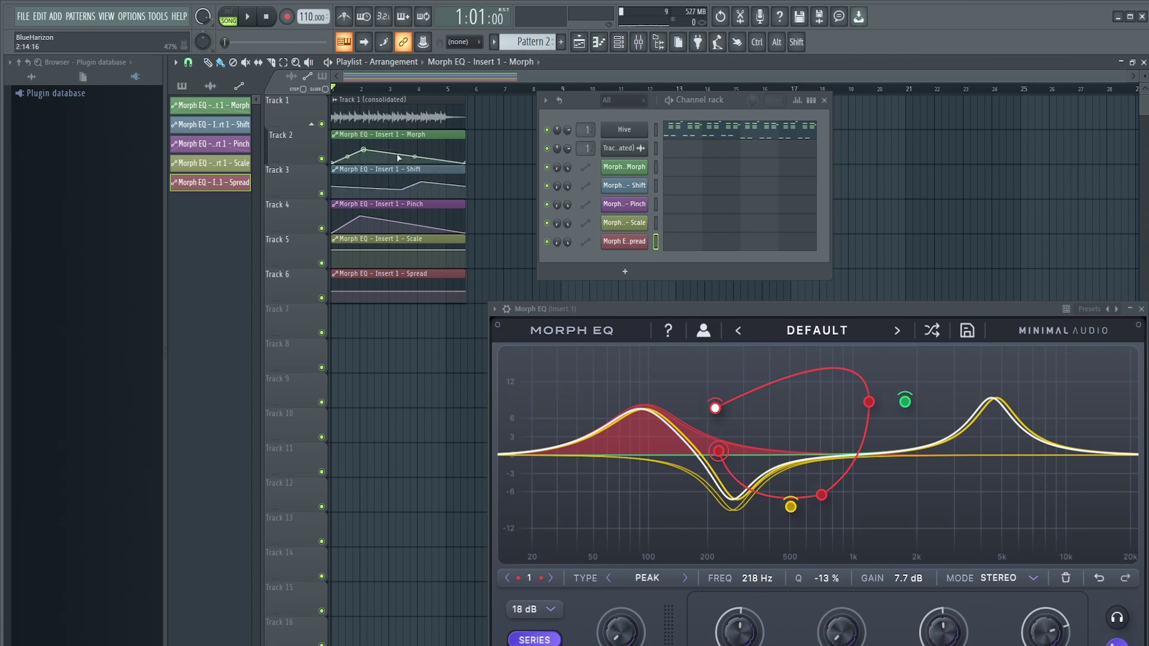
right_click(444, 147)
right_click(442, 159)
right_click(428, 251)
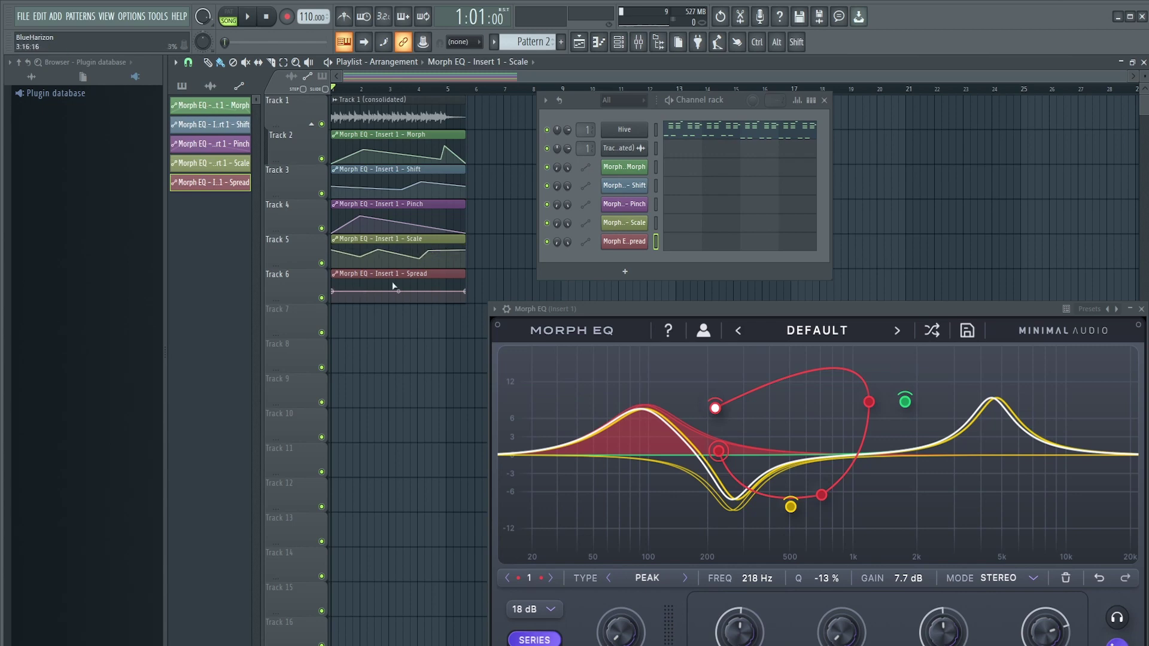
right_click(352, 288)
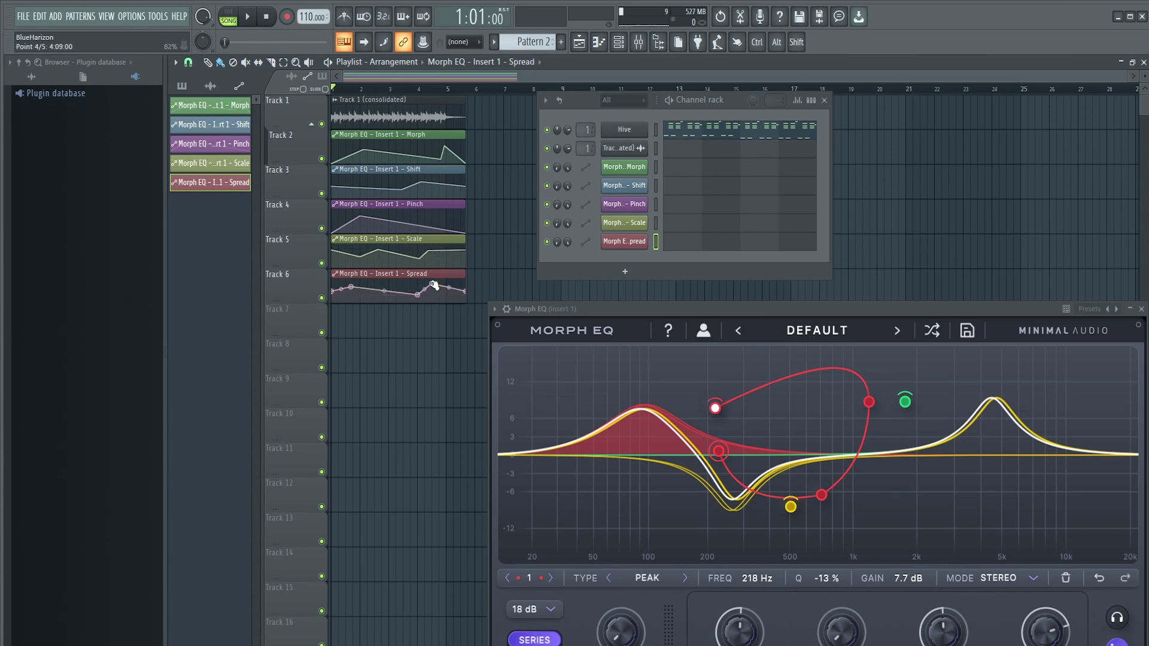
- Reposition the plugin window beside the automation clips and audition the automated EQ through the audio clip, then stop playback
left_click_drag(621, 310, 488, 189)
key("space")
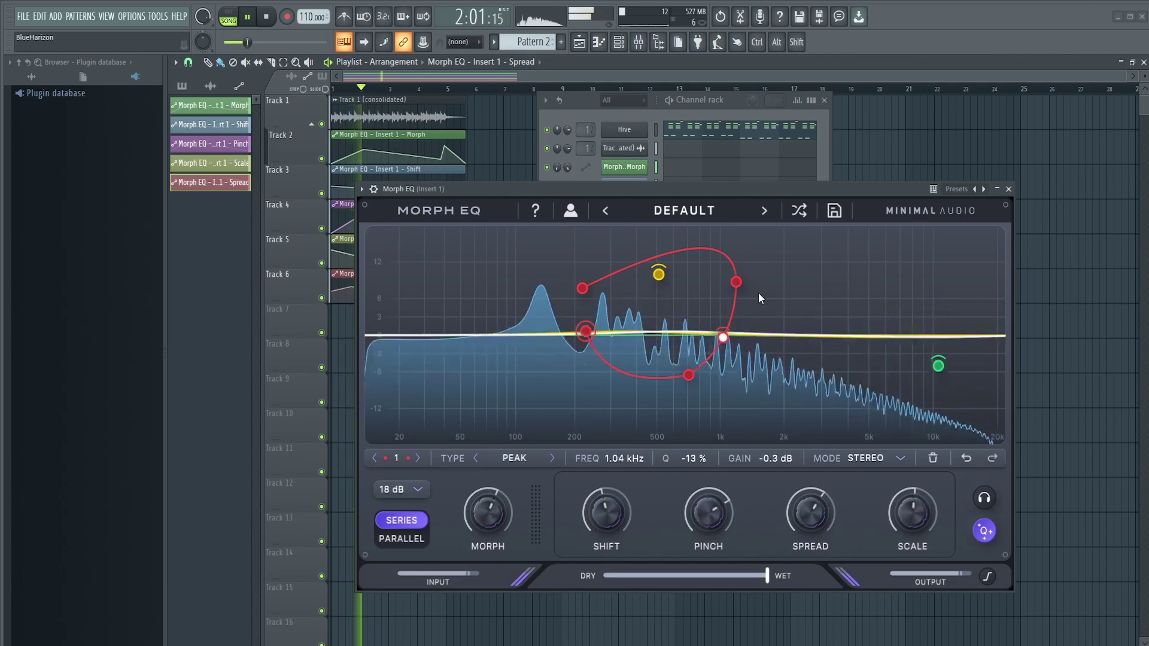
left_click_drag(613, 191, 665, 186)
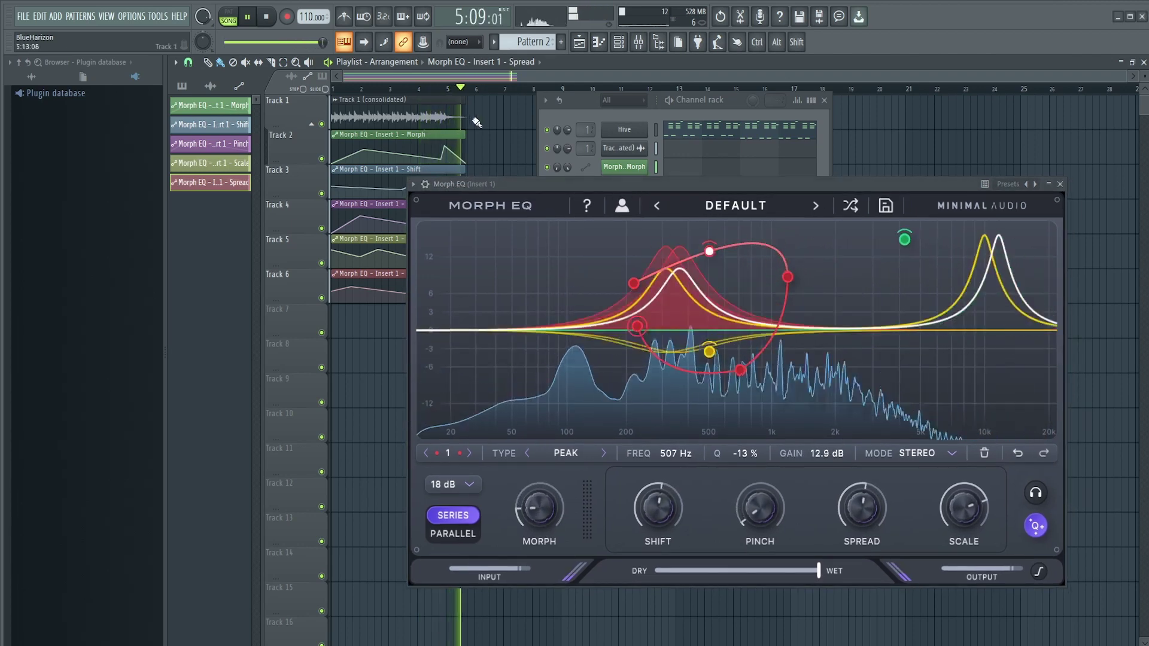
key("space")
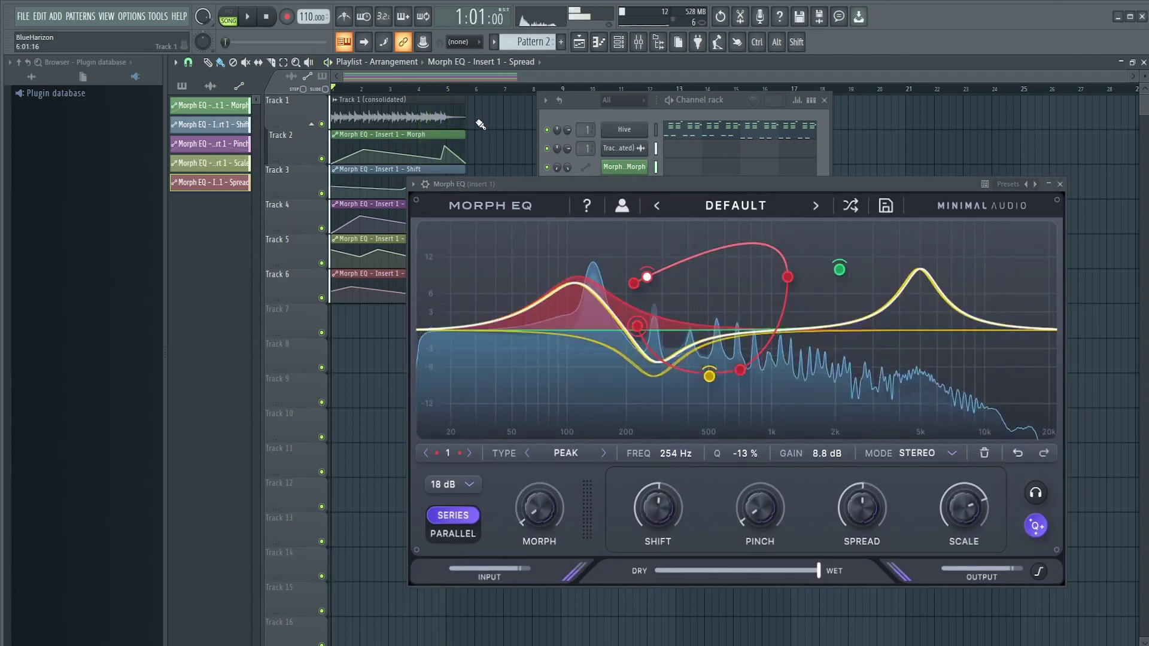